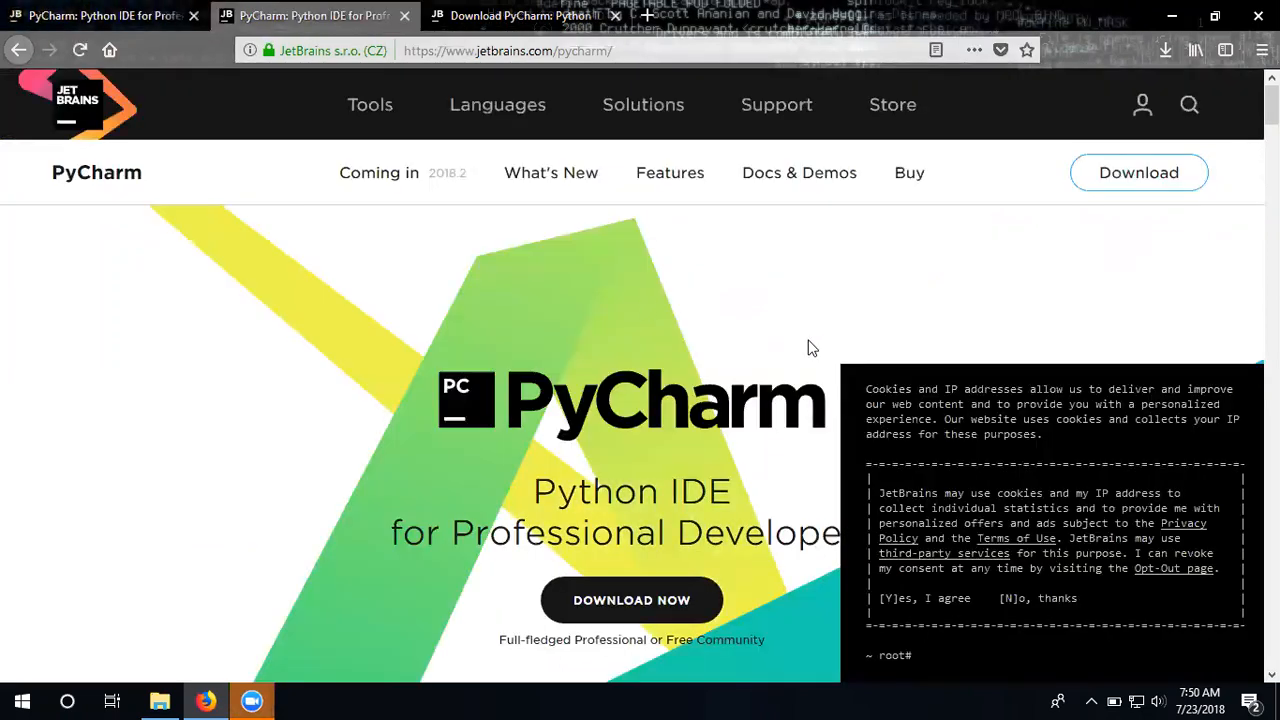
Accept the JetBrains cookie notices and open the PyCharm download page for Windows
left_click(894, 598)
scroll(896, 511, "down", 3)
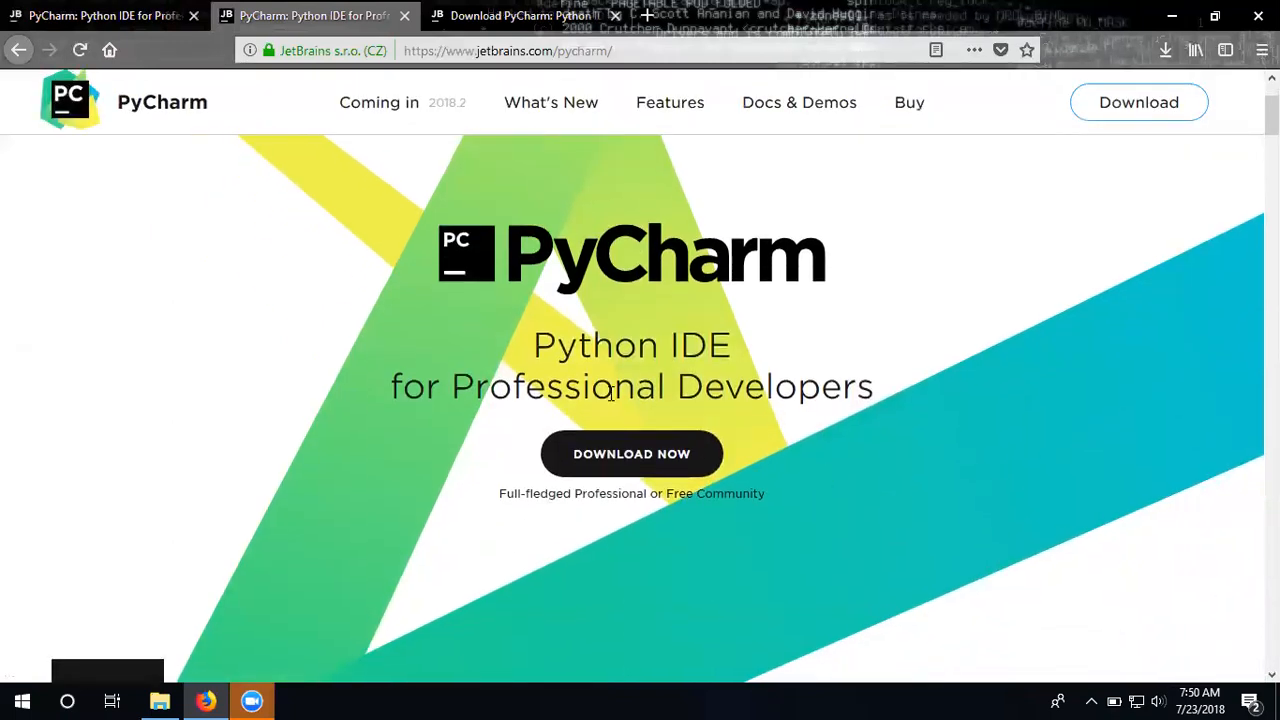
left_click(618, 468)
left_click(619, 470)
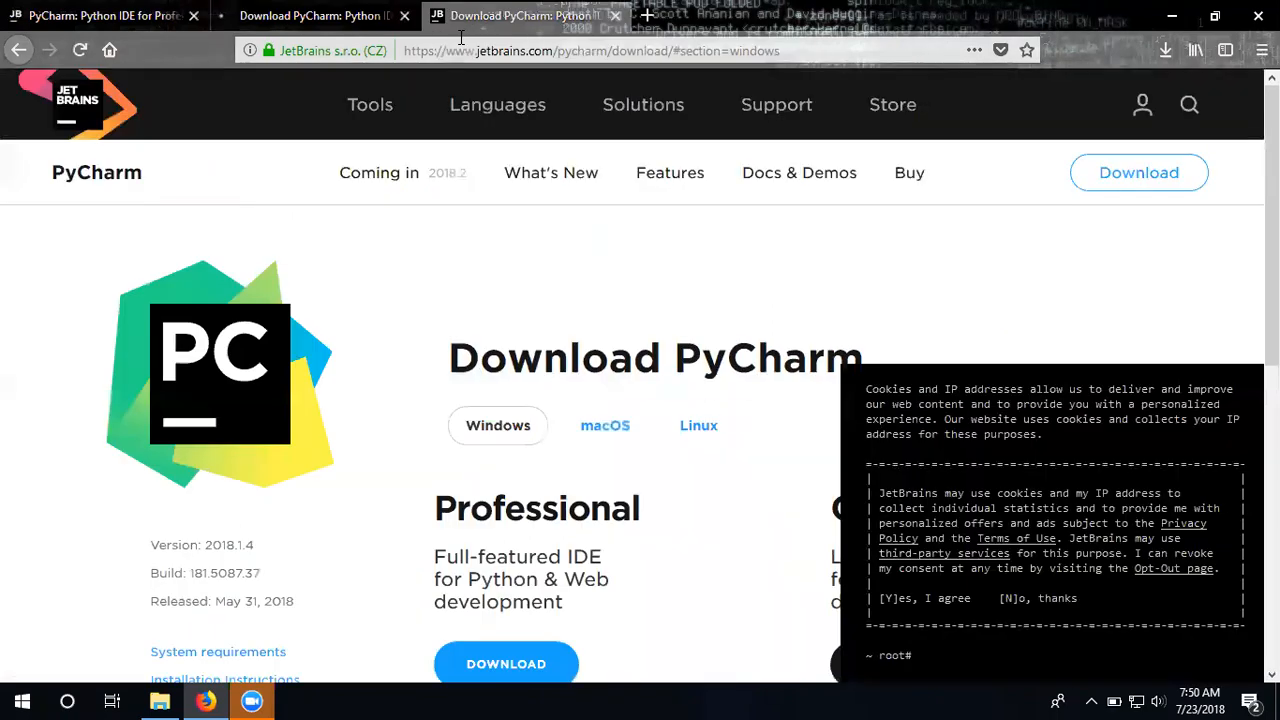
left_click(461, 30)
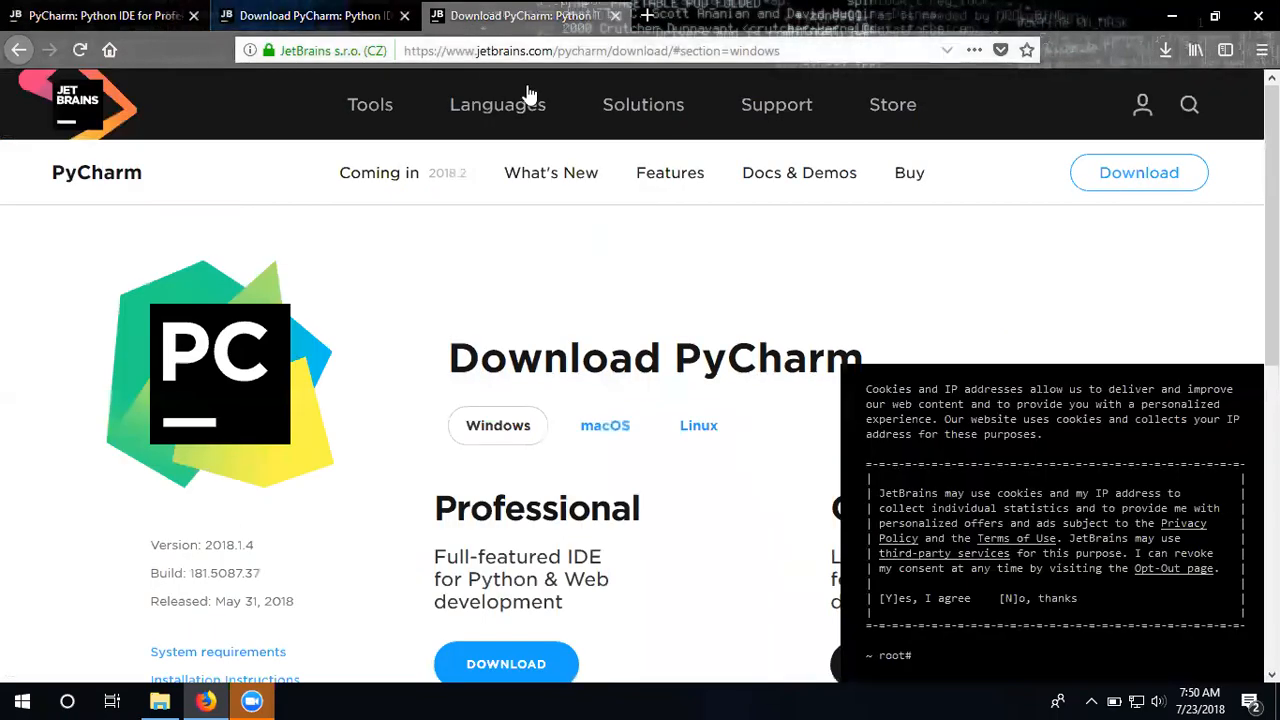
left_click(928, 598)
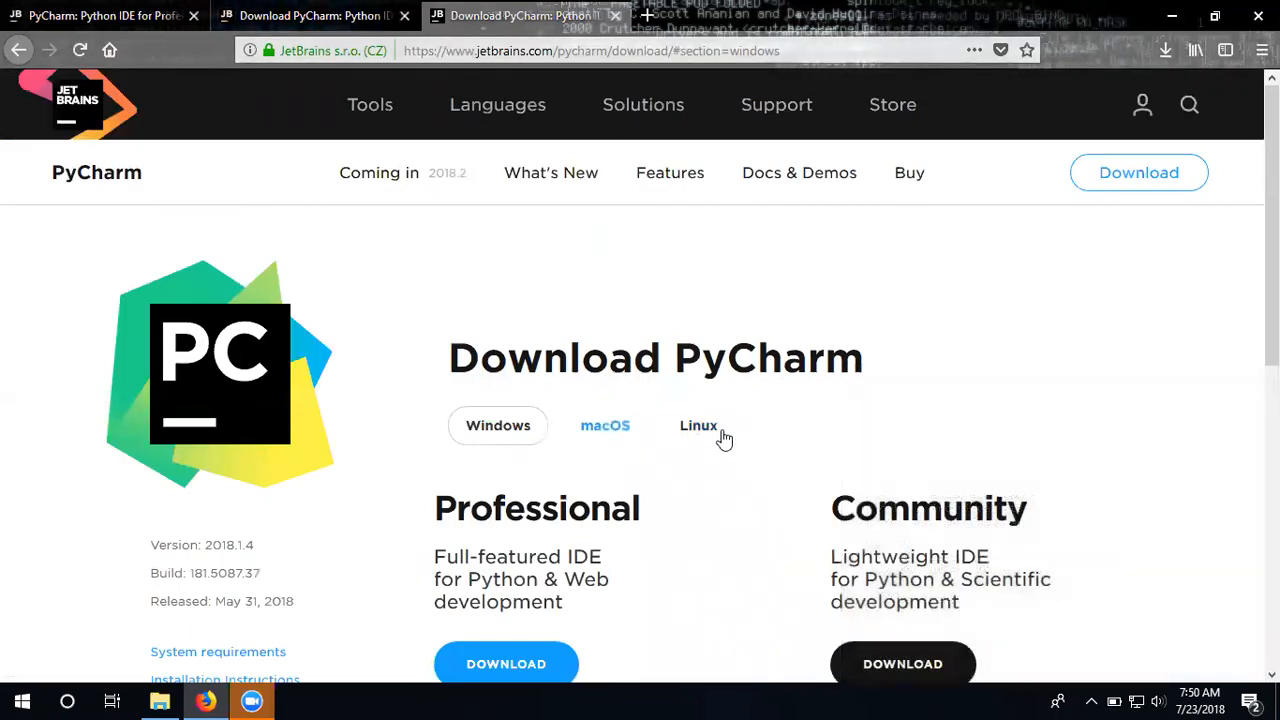
Request the free PyCharm Community download for Windows, then cancel saving pycharm-community-2018.1.4.exe
scroll(831, 492, "down", 1)
scroll(831, 492, "down", 2)
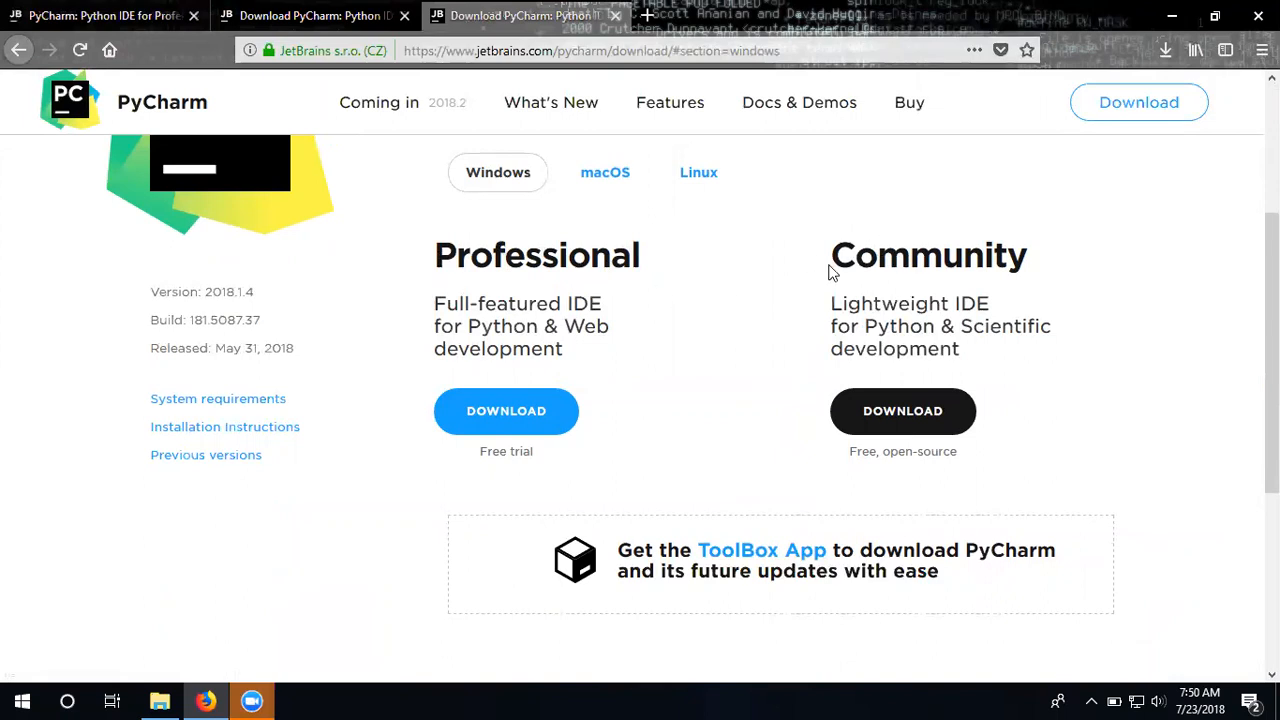
scroll(846, 245, "up", 3)
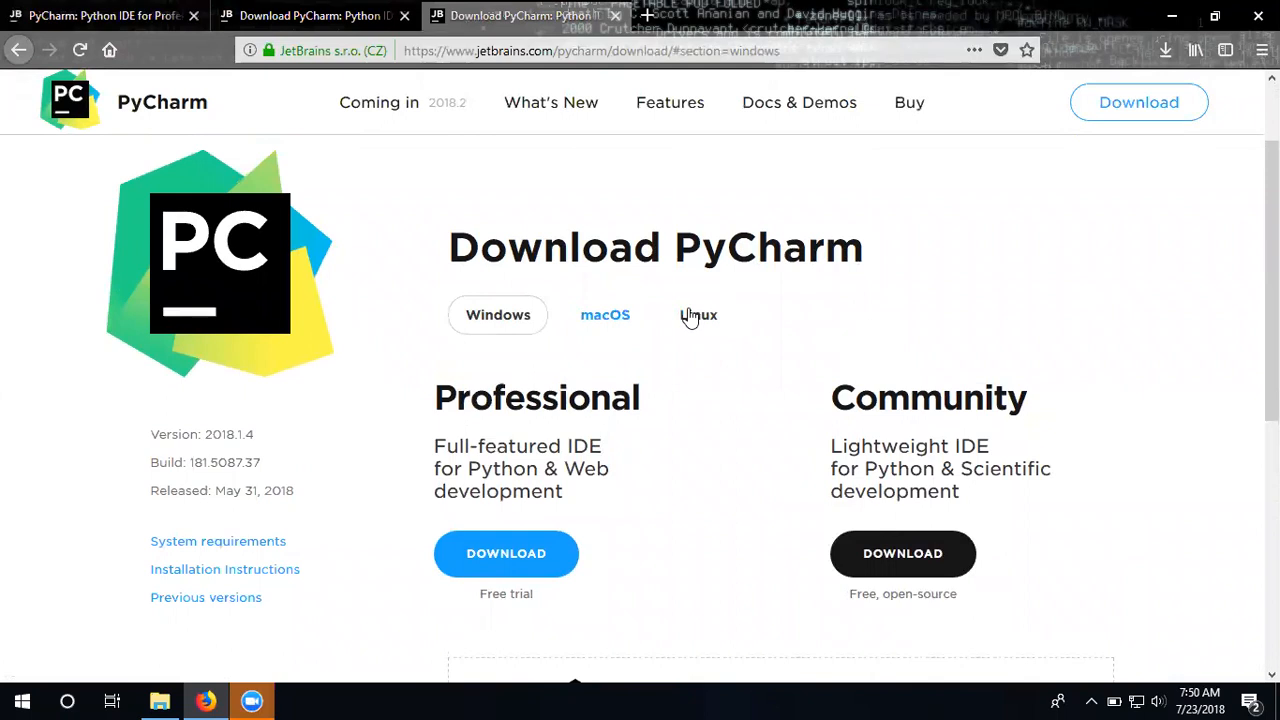
scroll(827, 389, "down", 3)
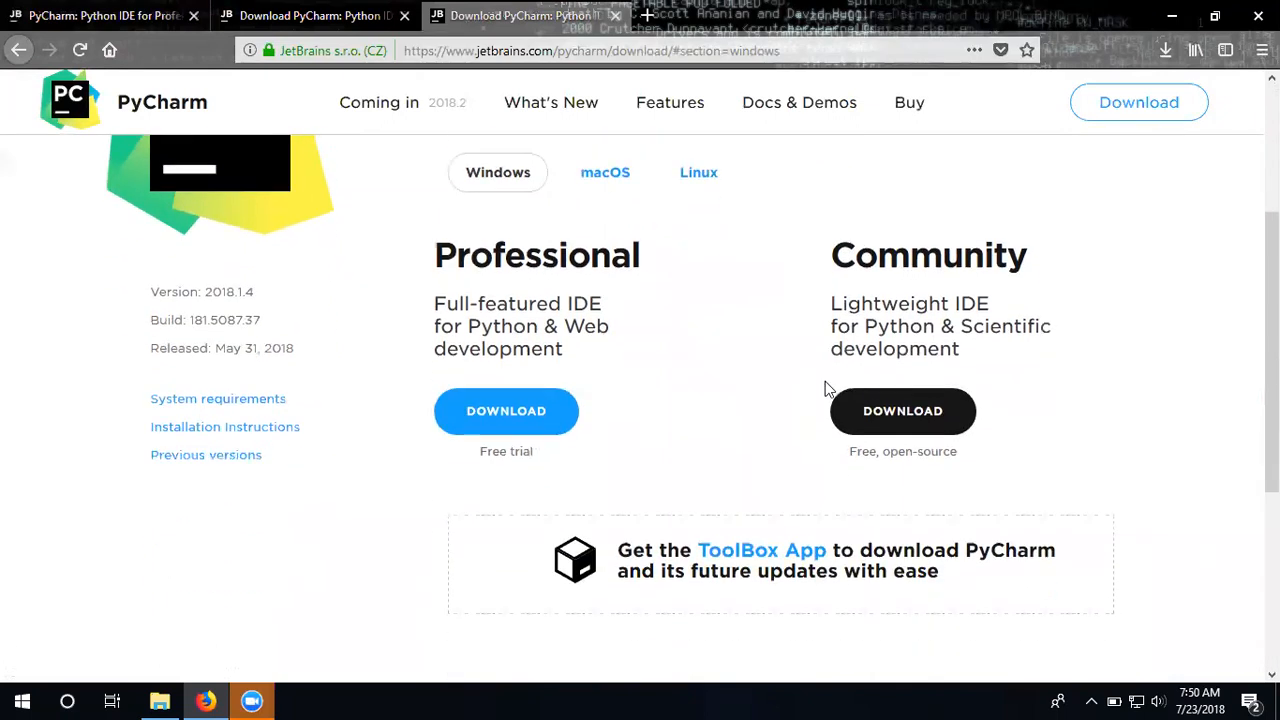
left_click(893, 418)
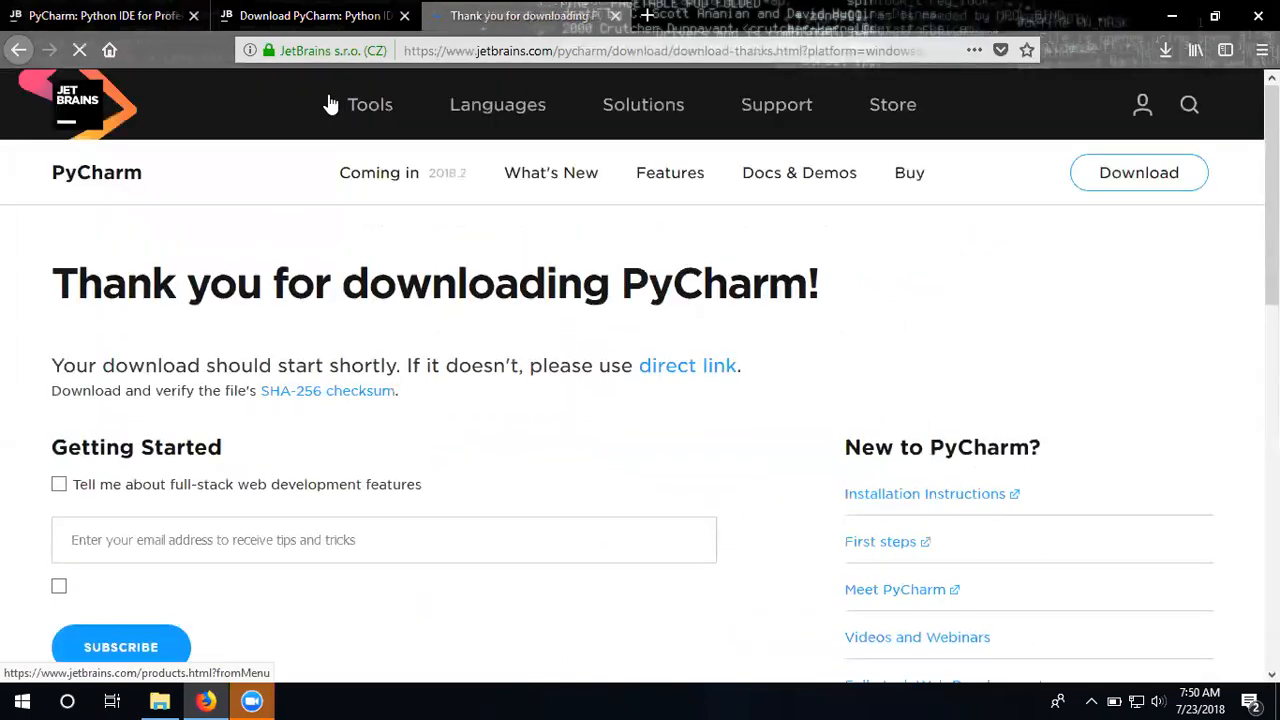
left_click(362, 104)
left_click(701, 673)
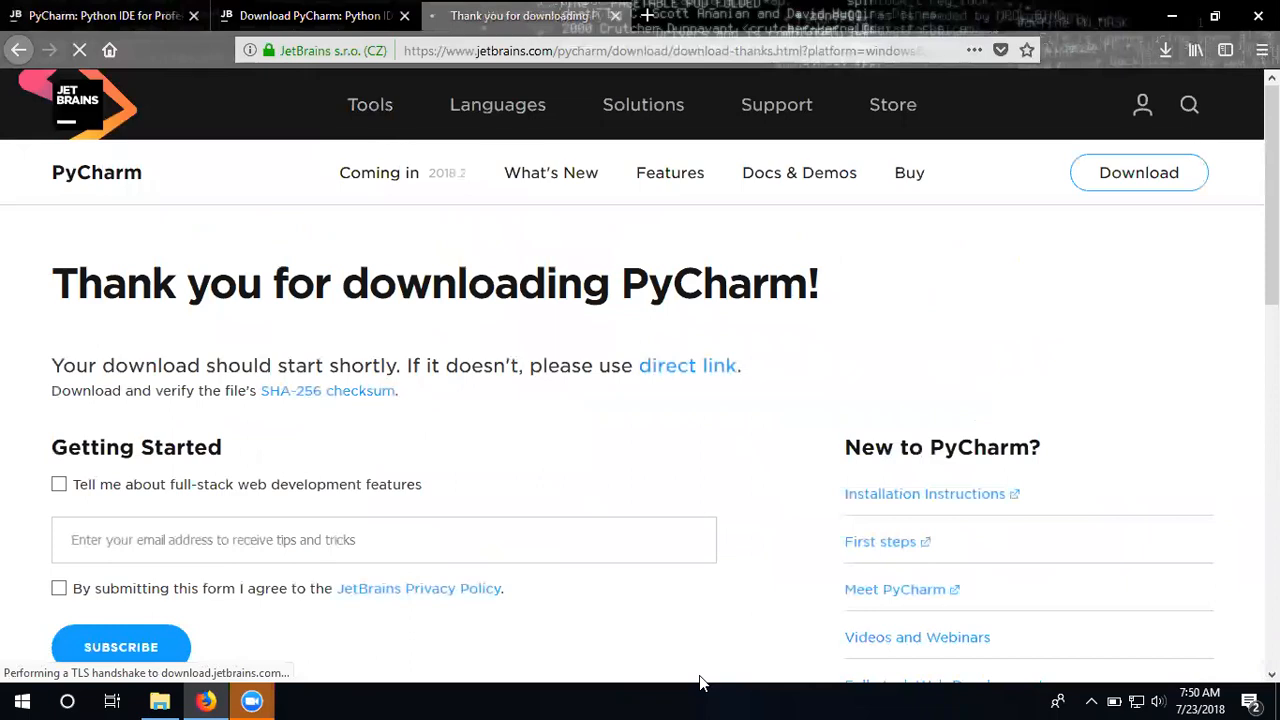
scroll(768, 513, "down", 1)
scroll(768, 513, "down", 2)
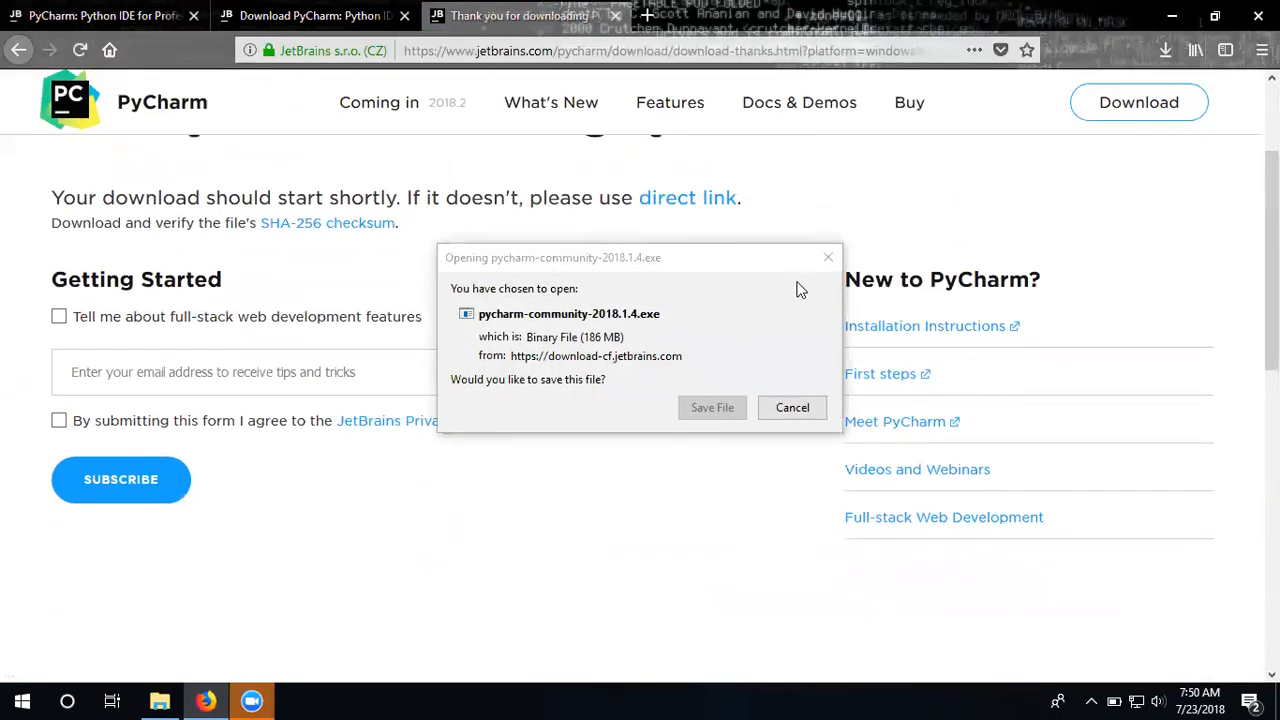
left_click(789, 410)
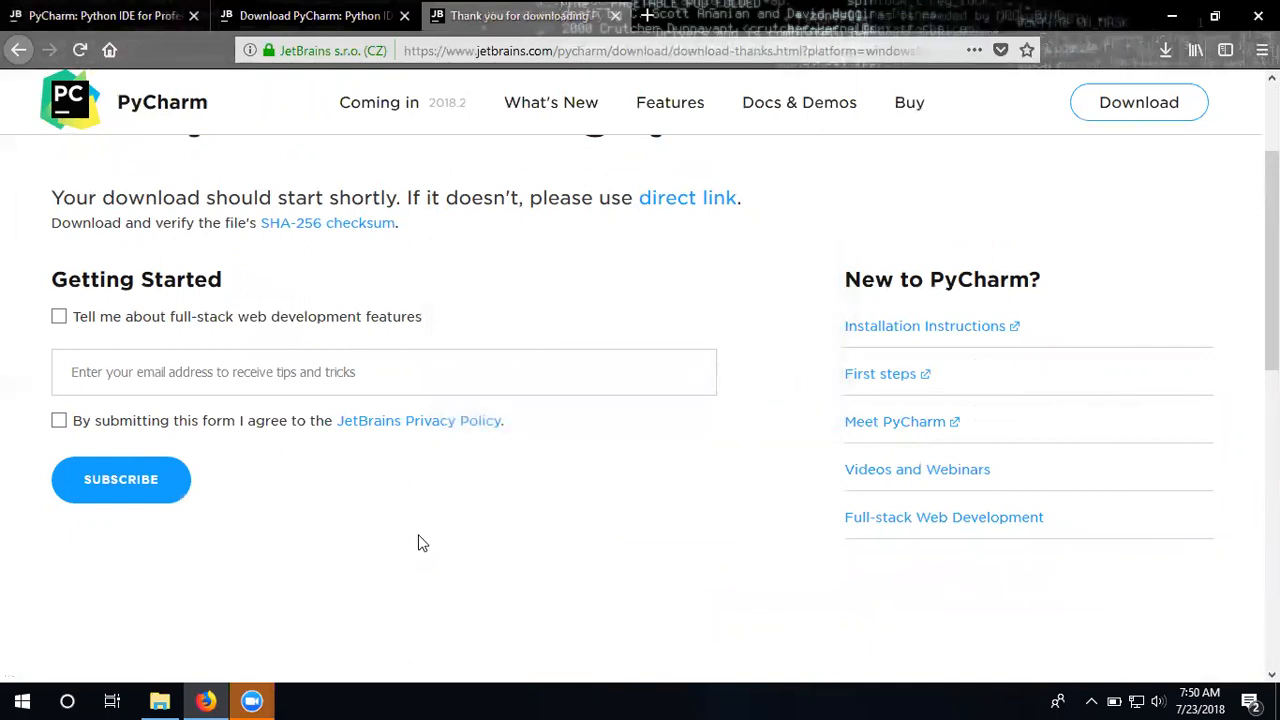
Run the pycharm-community-2018.1.4 installer from New Volume (D:) and install with the default destination, default options and JetBrains Start Menu folder
left_click(160, 701)
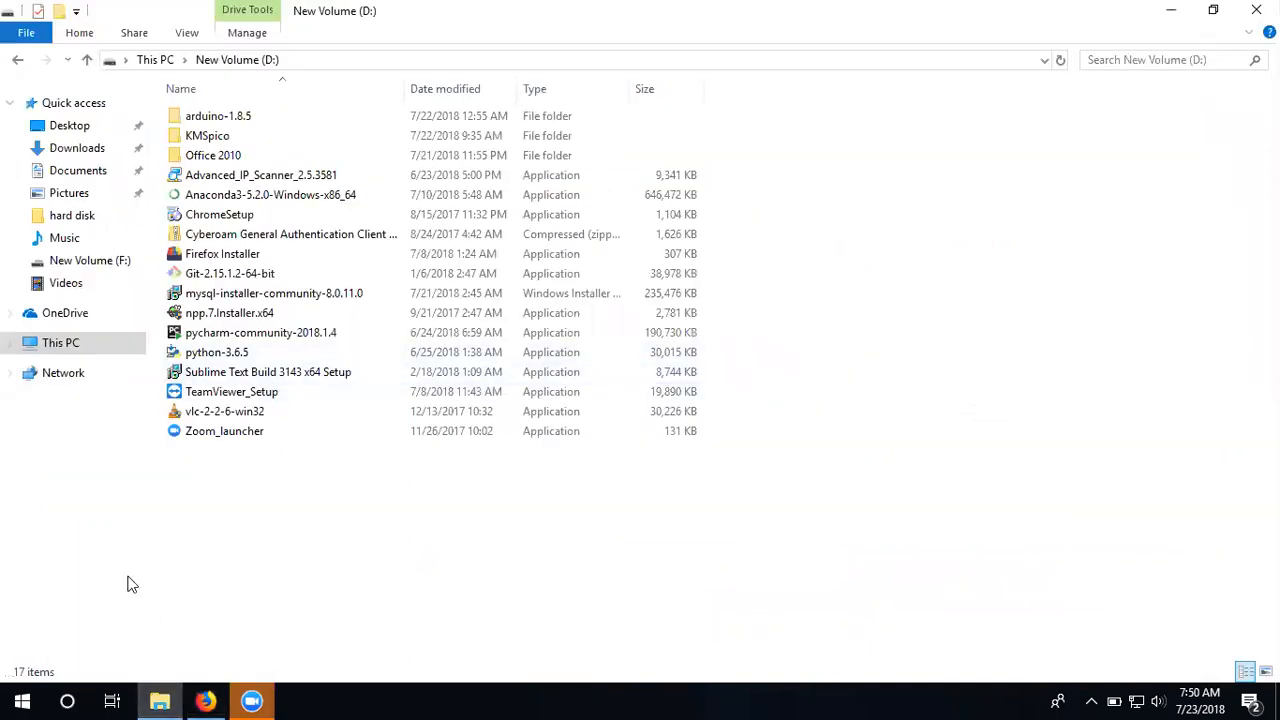
double_click(260, 335)
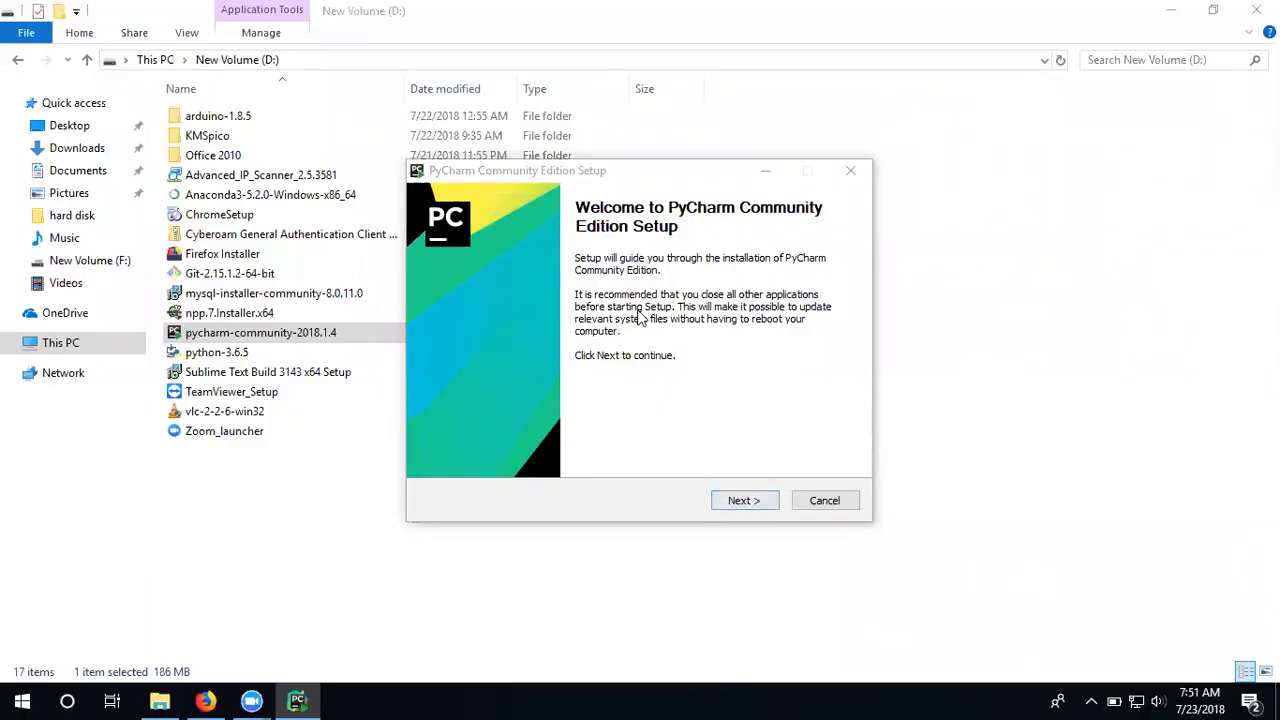
left_click(744, 501)
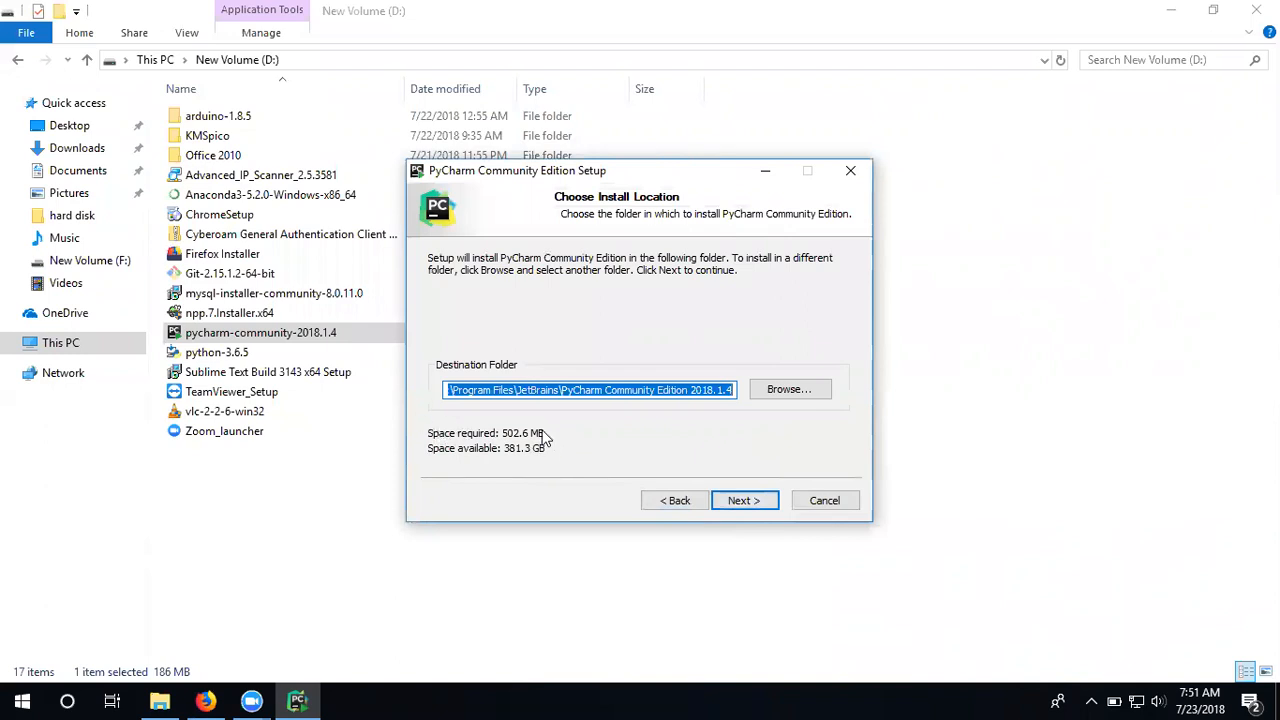
left_click(740, 502)
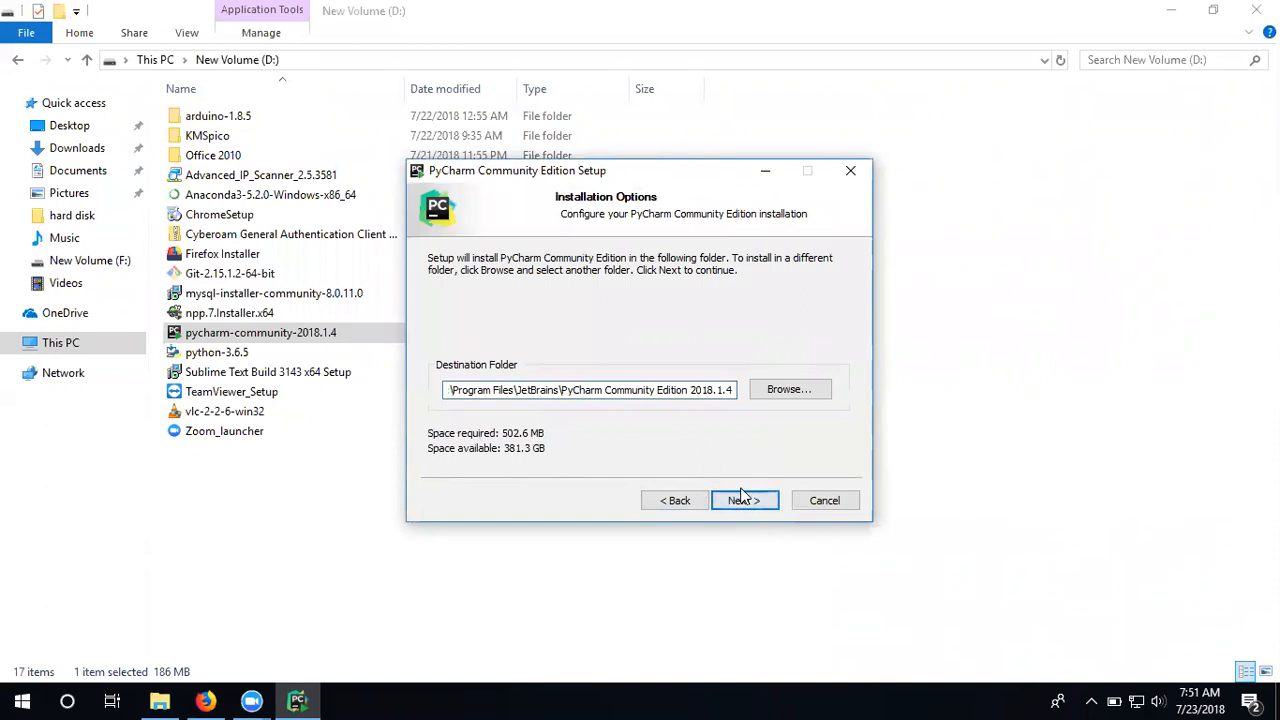
left_click(741, 504)
left_click(745, 503)
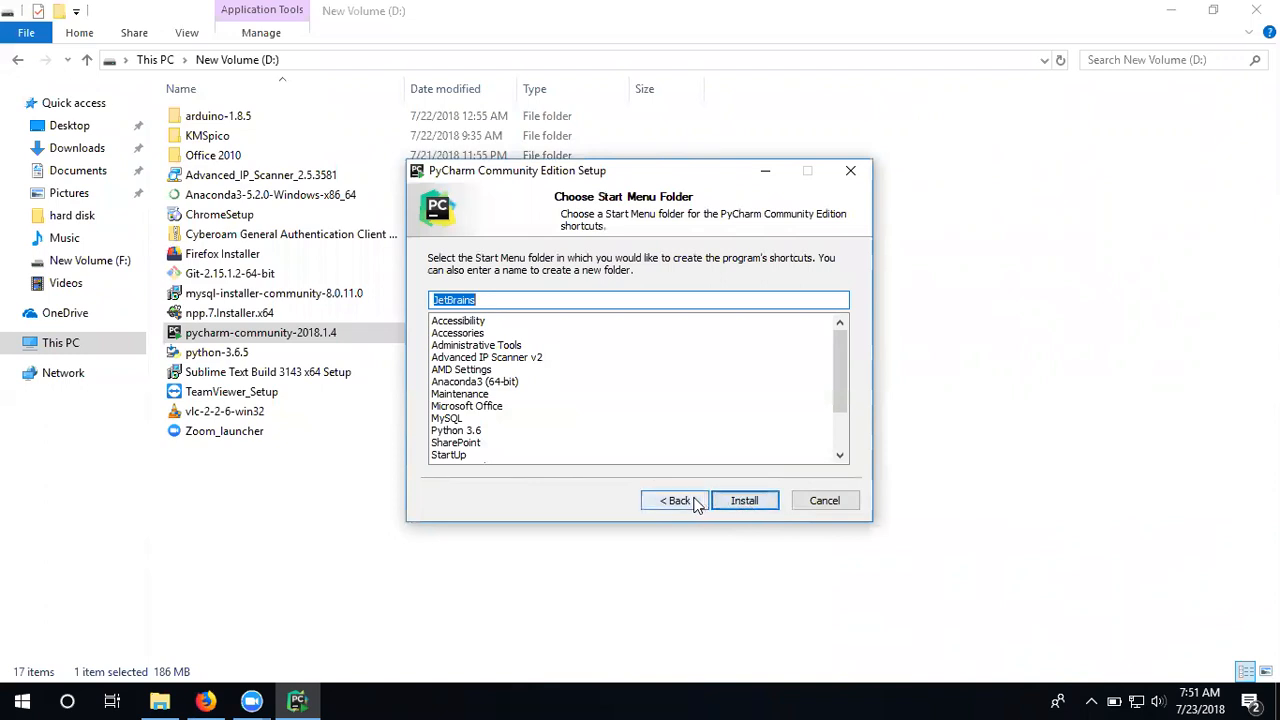
left_click(745, 504)
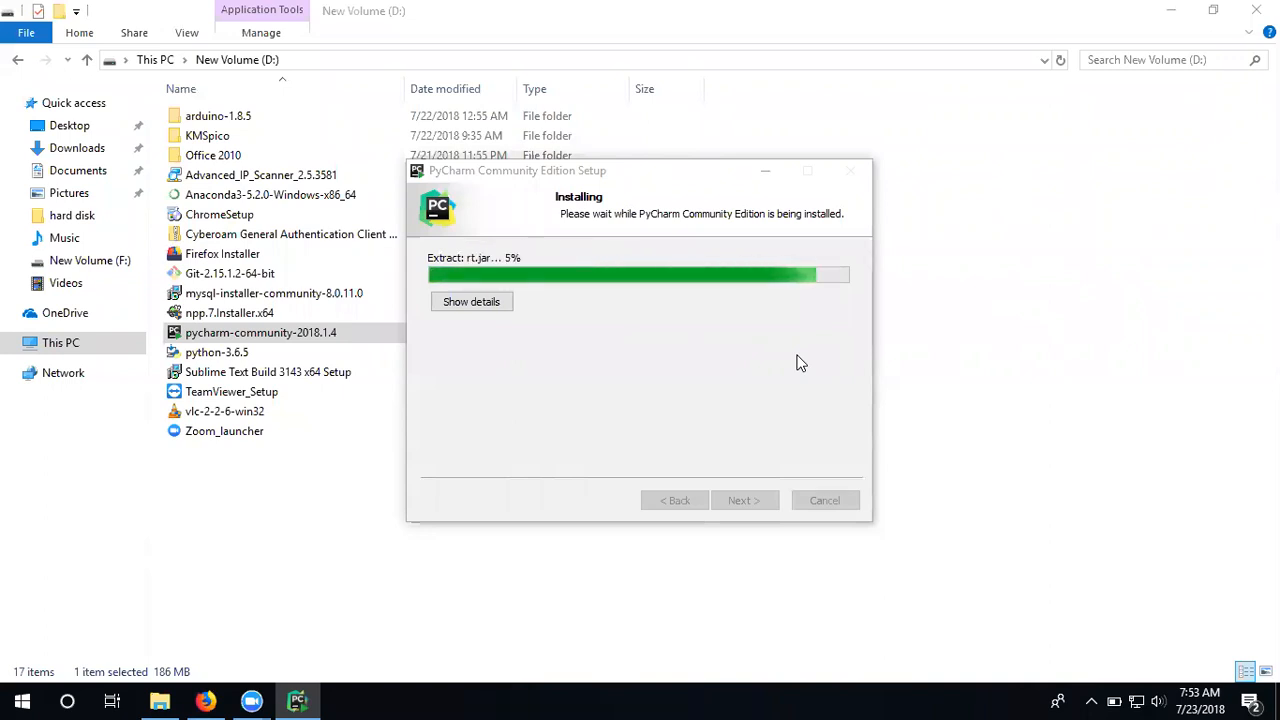
Show the installation details and finish the setup with Run PyCharm Community Edition enabled
left_click(460, 308)
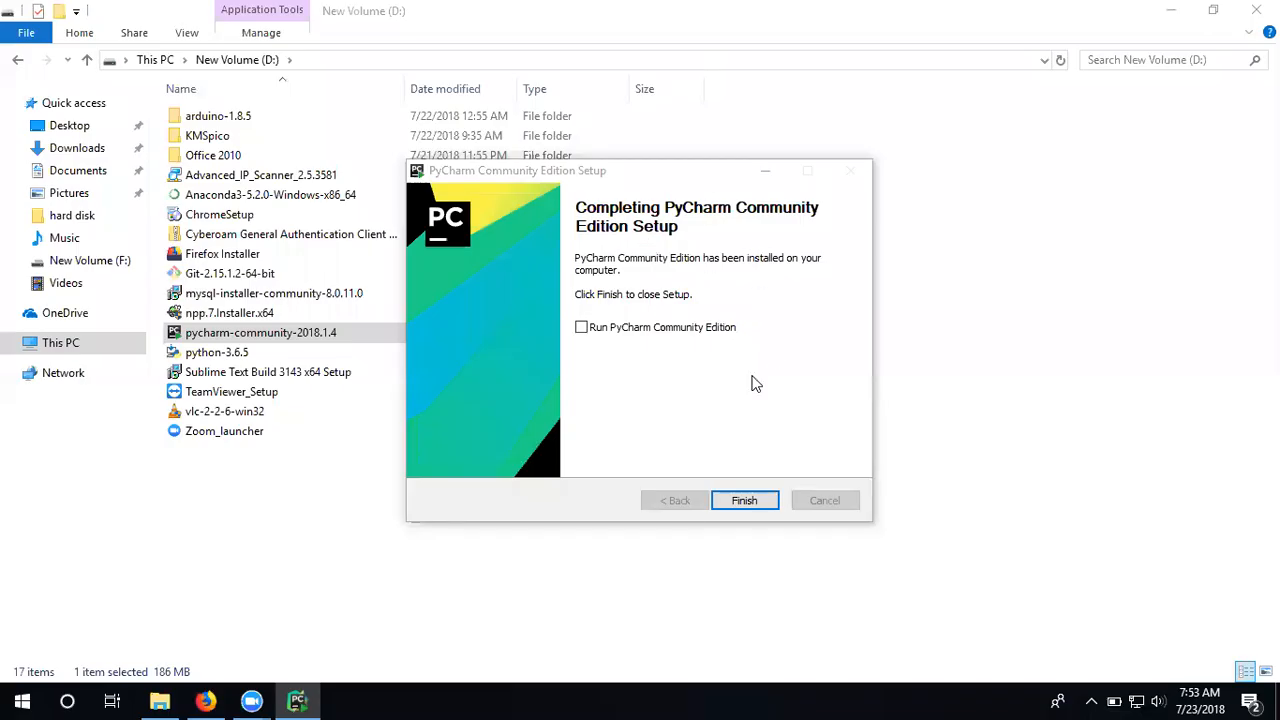
left_click(660, 333)
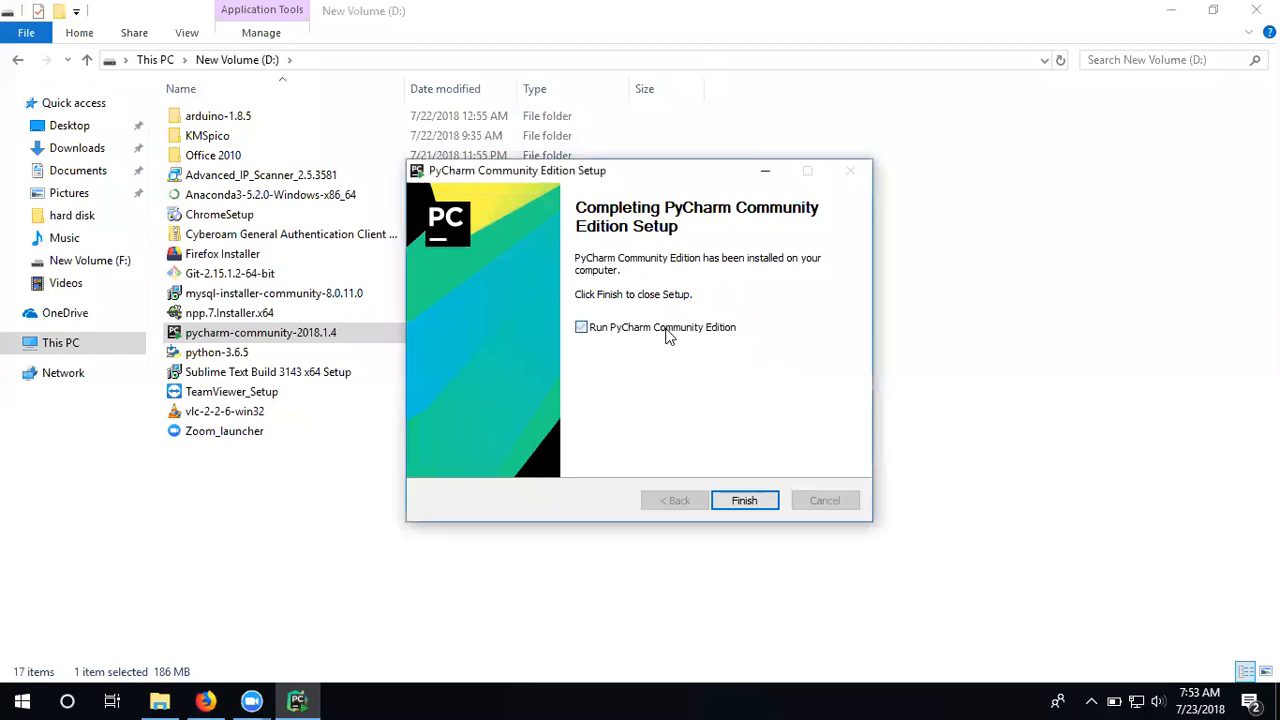
left_click(725, 503)
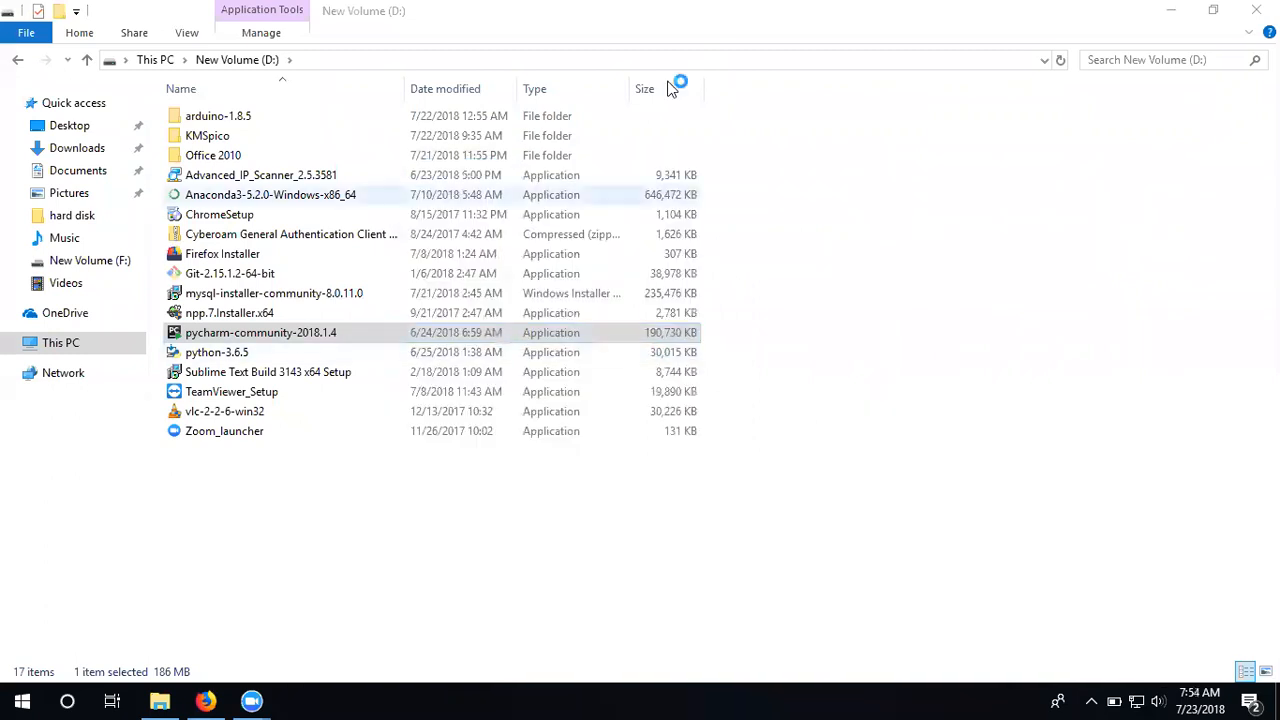
Minimize the File Explorer and browser windows and complete the PyCharm installation without importing settings
left_click(1171, 10)
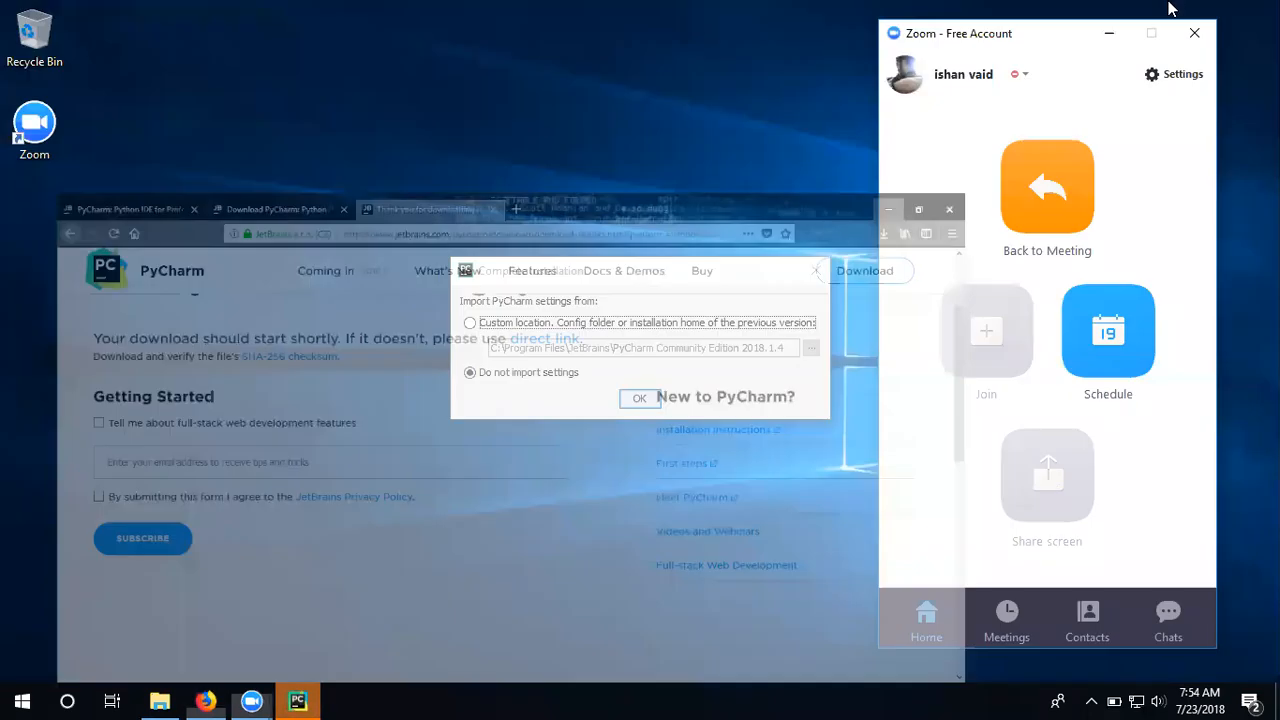
left_click(1174, 10)
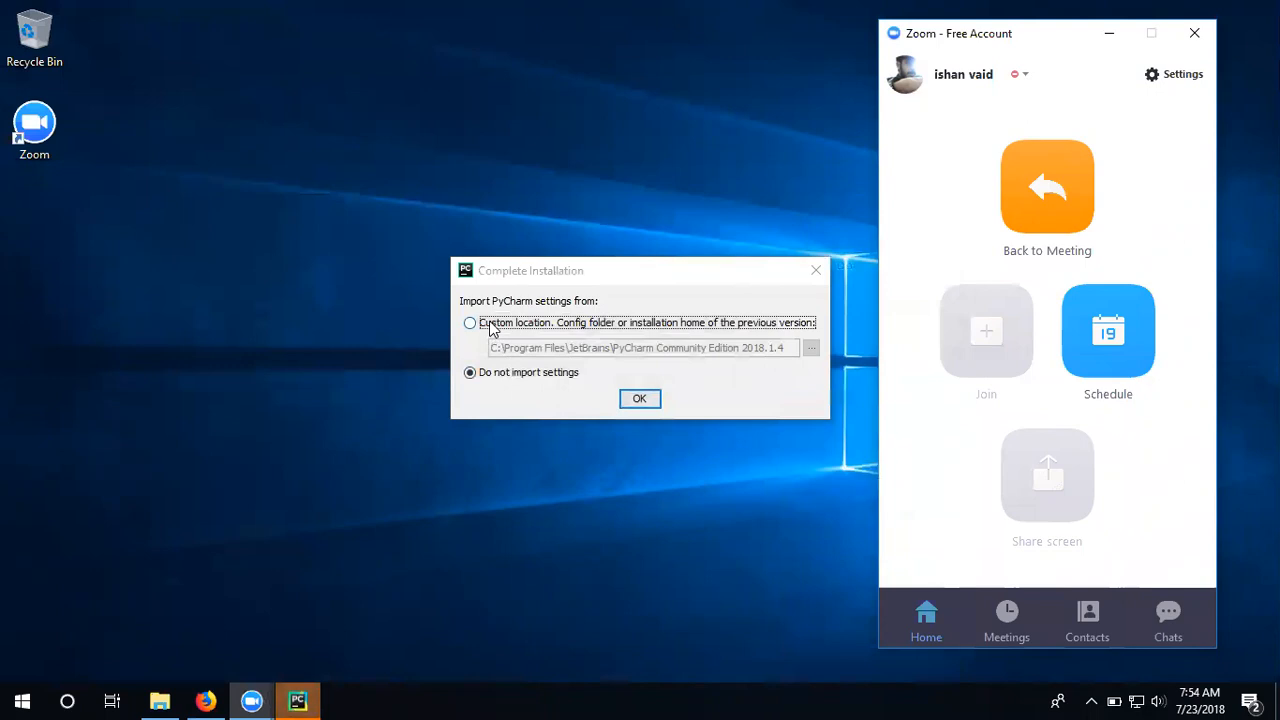
left_click_drag(632, 276, 606, 229)
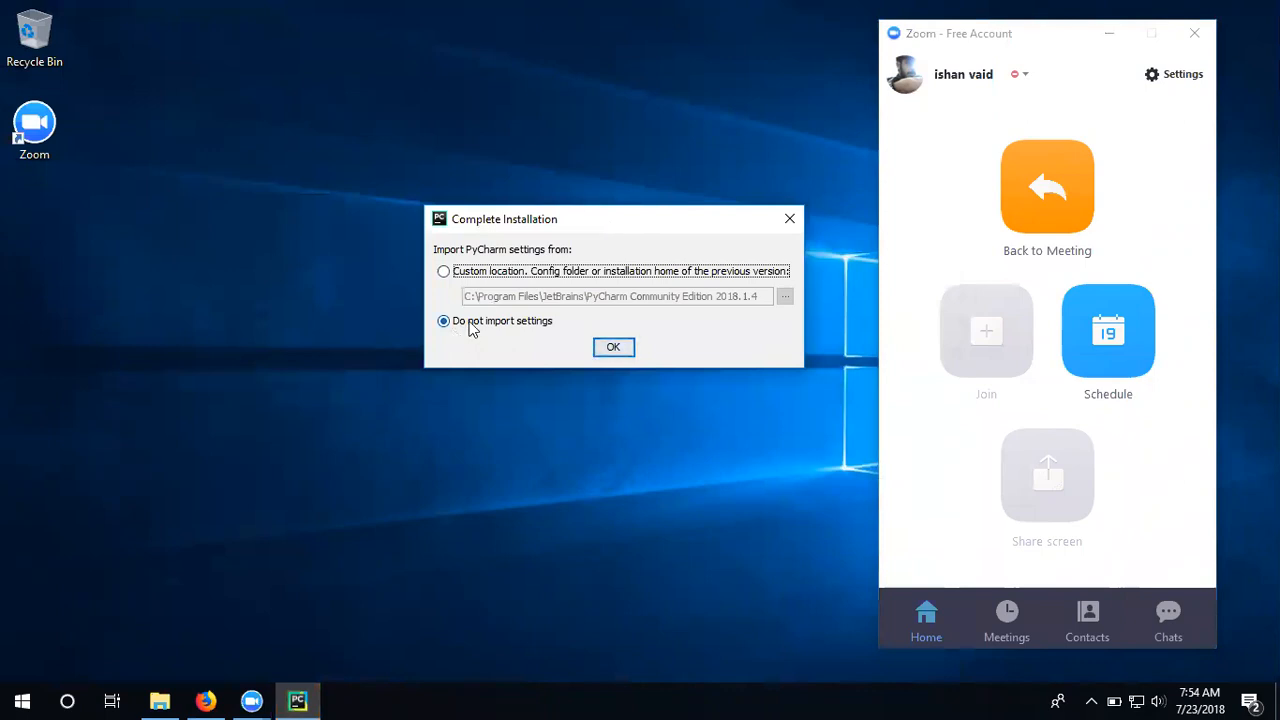
left_click(609, 348)
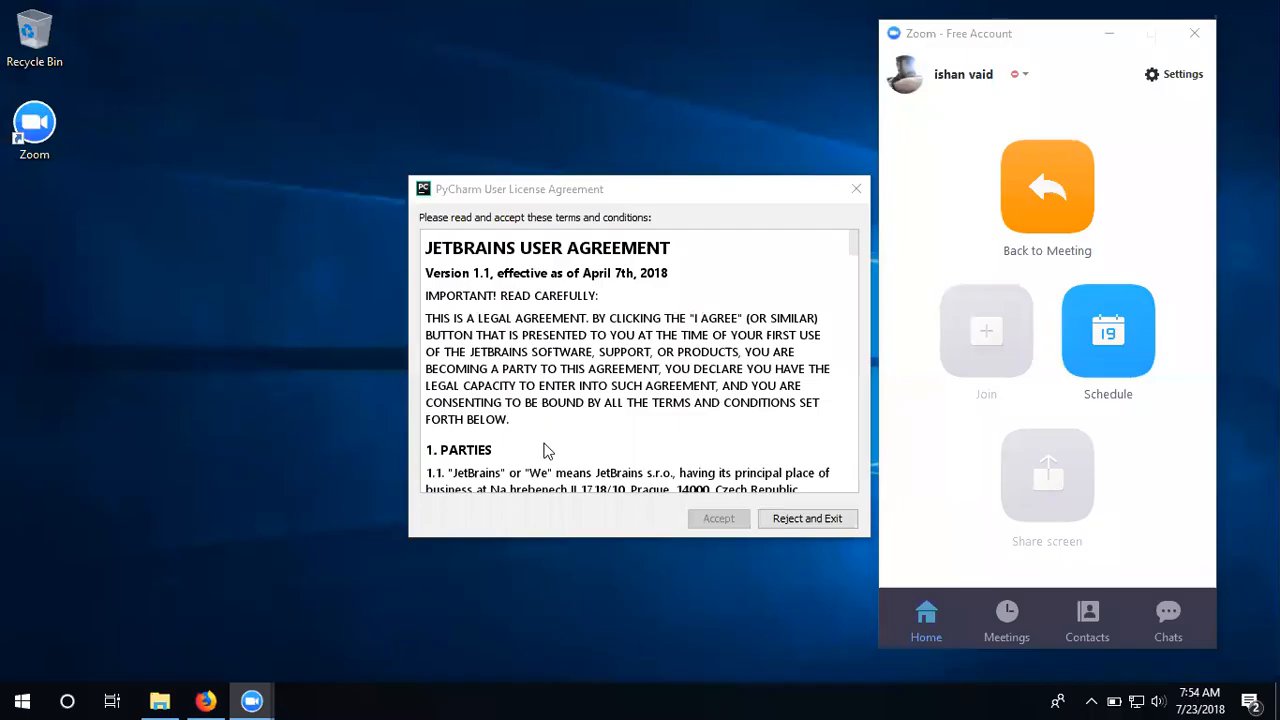
Read through and accept the JetBrains user agreement, and agree to send usage statistics
left_click(585, 393)
scroll(583, 393, "down", 5)
scroll(585, 390, "down", 10)
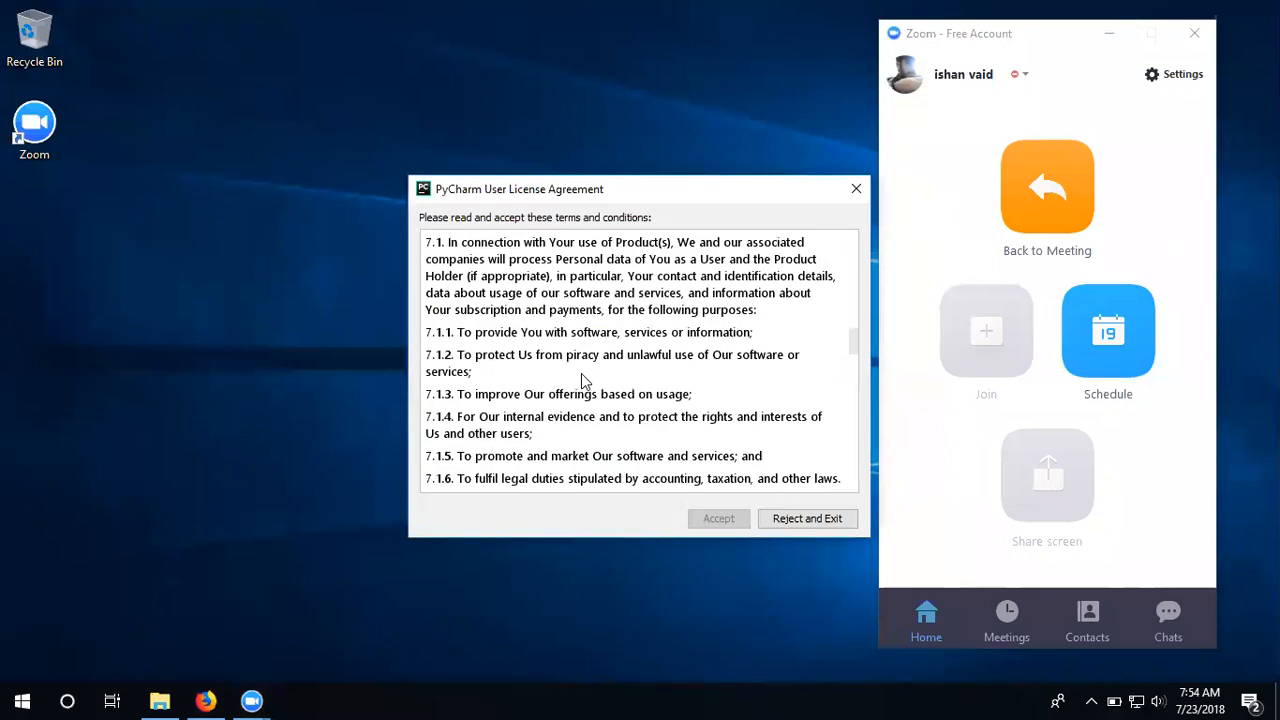
scroll(585, 380, "down", 10)
left_click(716, 515)
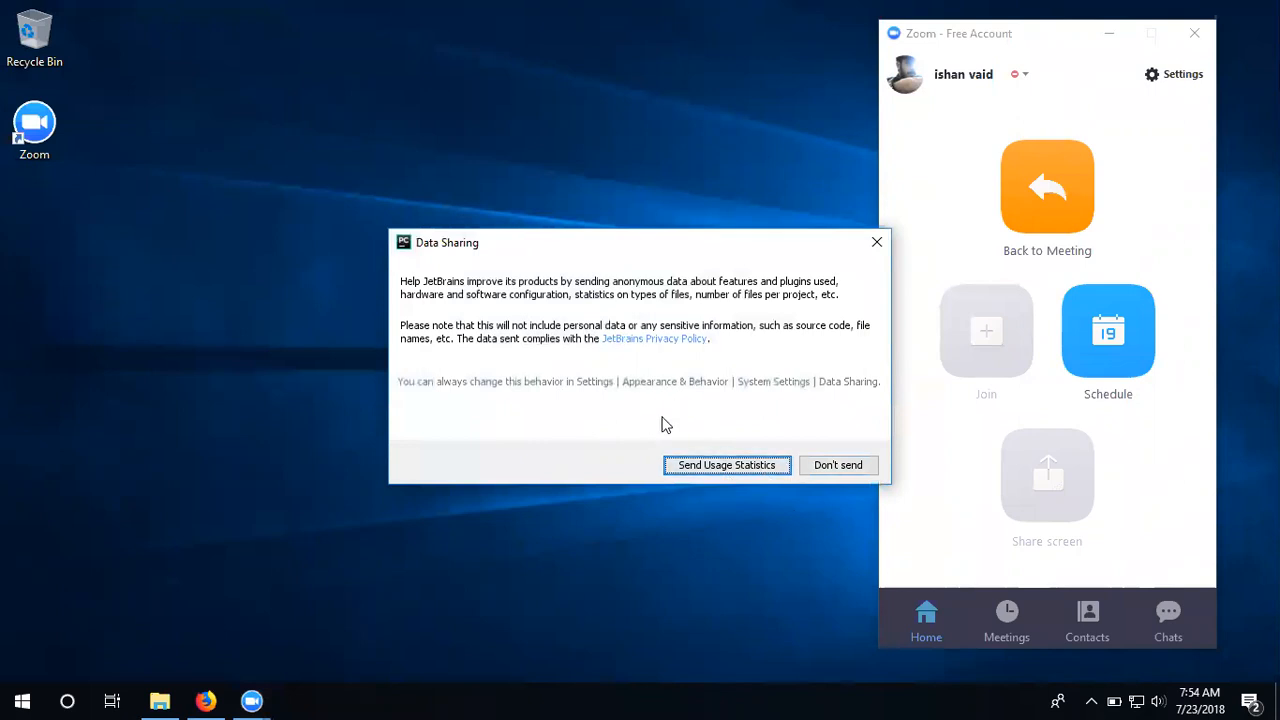
left_click(770, 468)
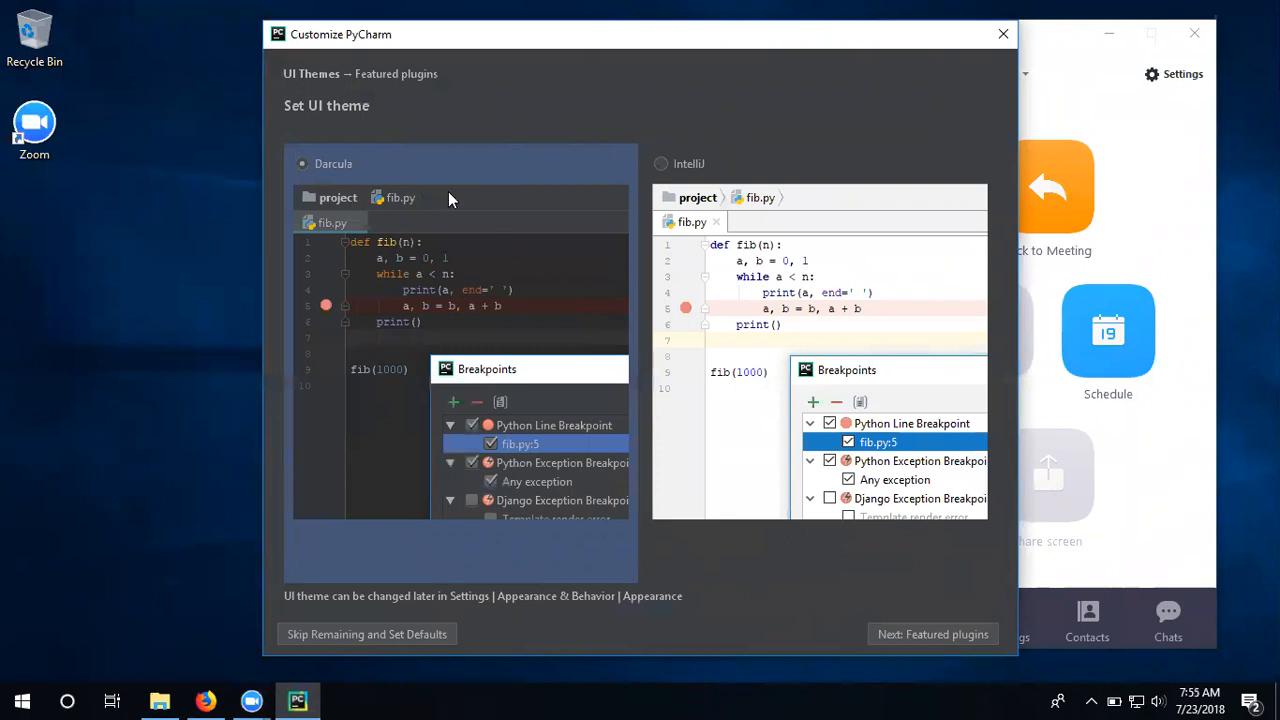
Choose the IntelliJ UI theme and start PyCharm without installing any featured plugins
left_click(661, 164)
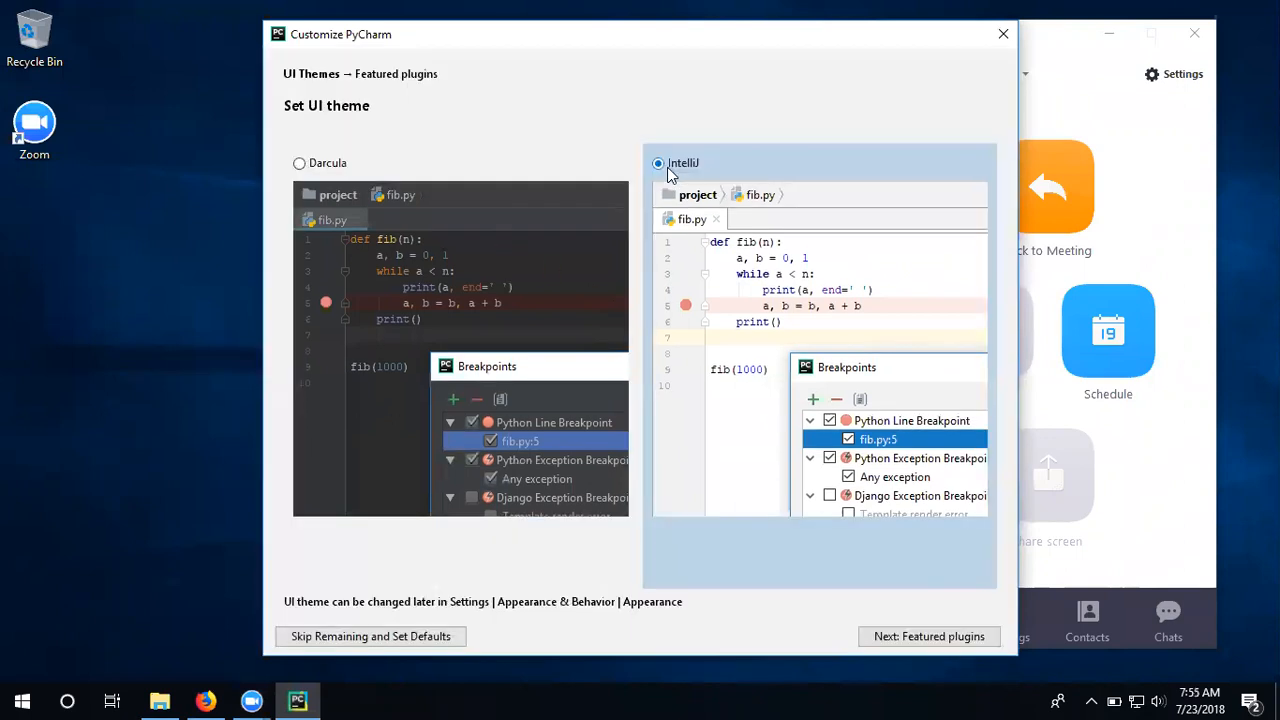
left_click(907, 640)
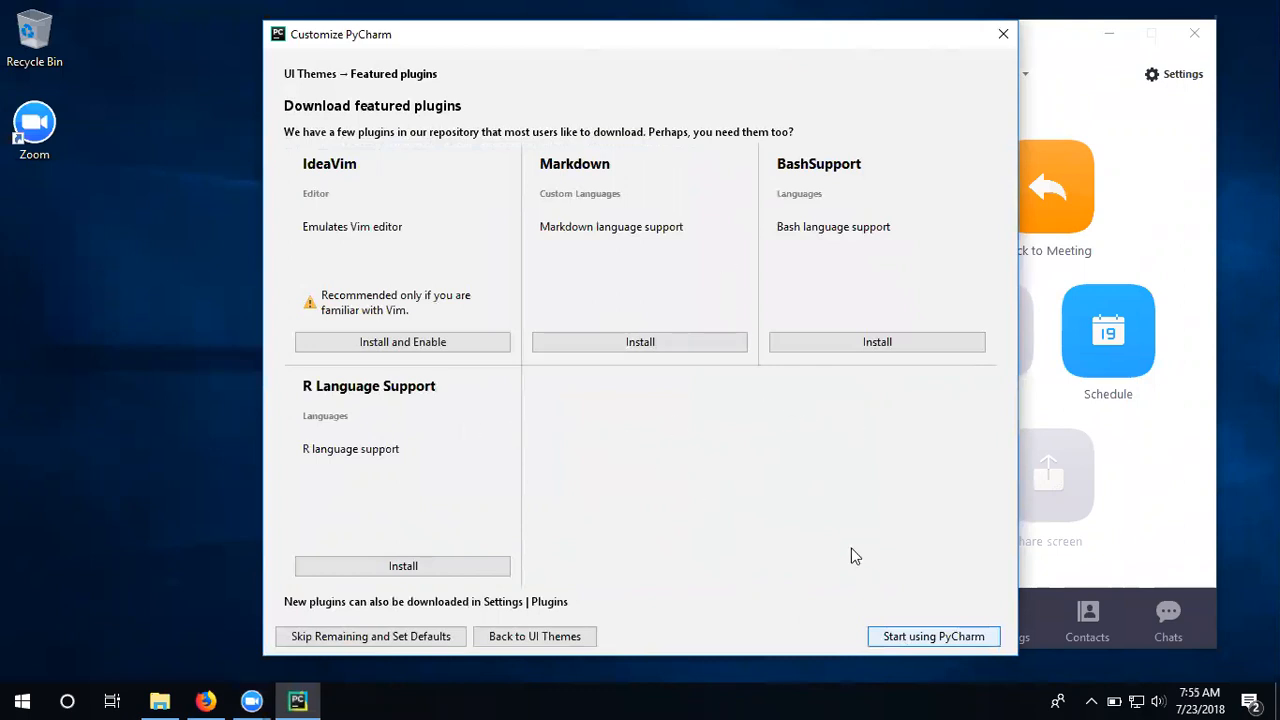
left_click(899, 638)
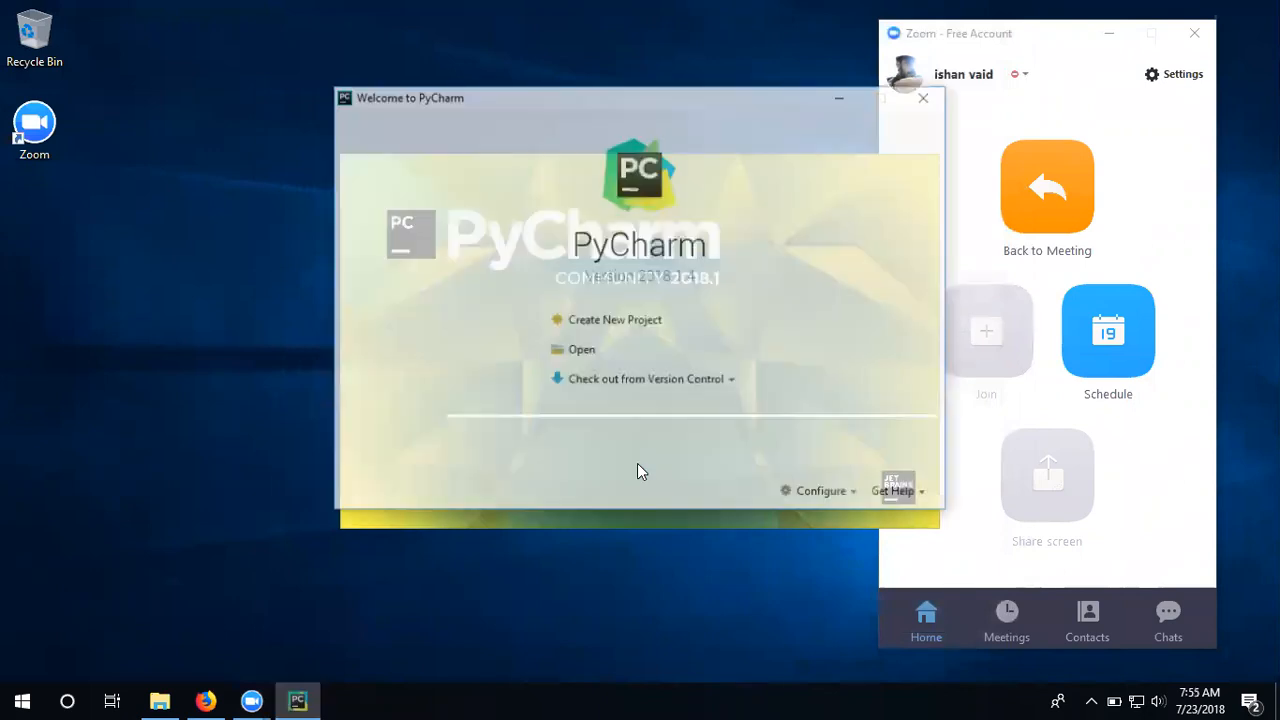
Create a new project named project1 in the PycharmProjects folder and dismiss the Tip of the Day
left_click(593, 325)
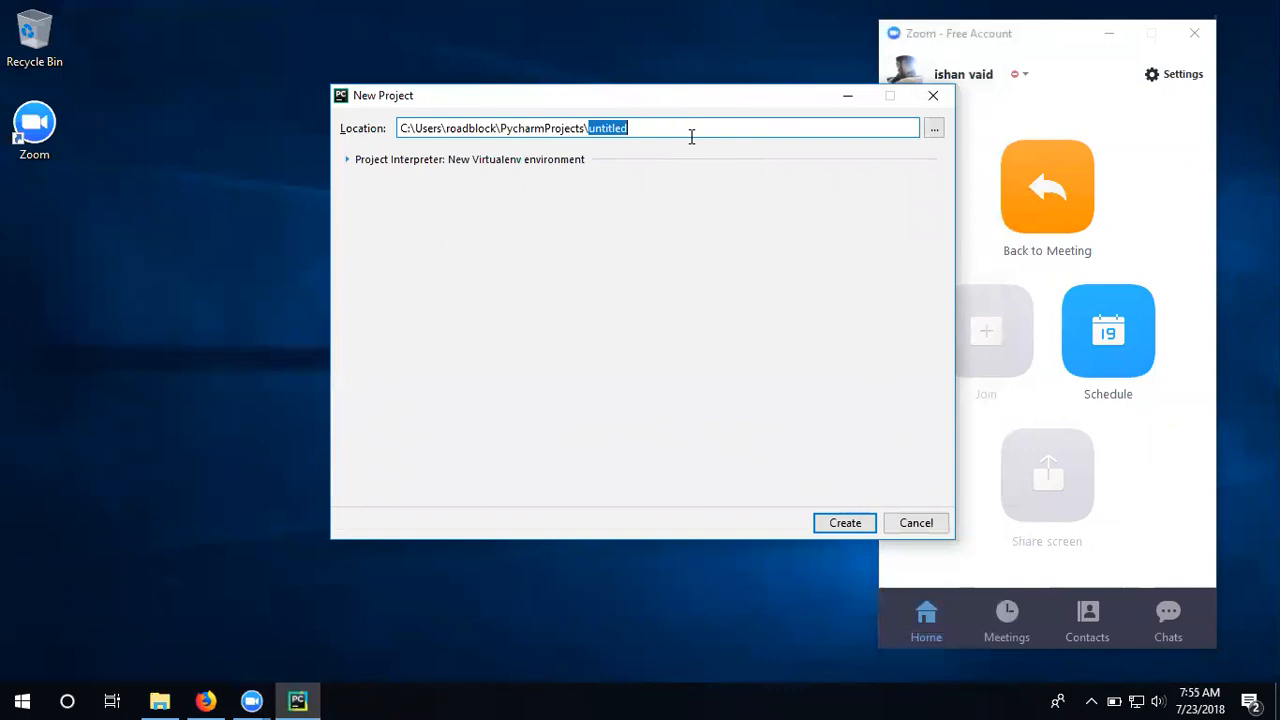
type("project1")
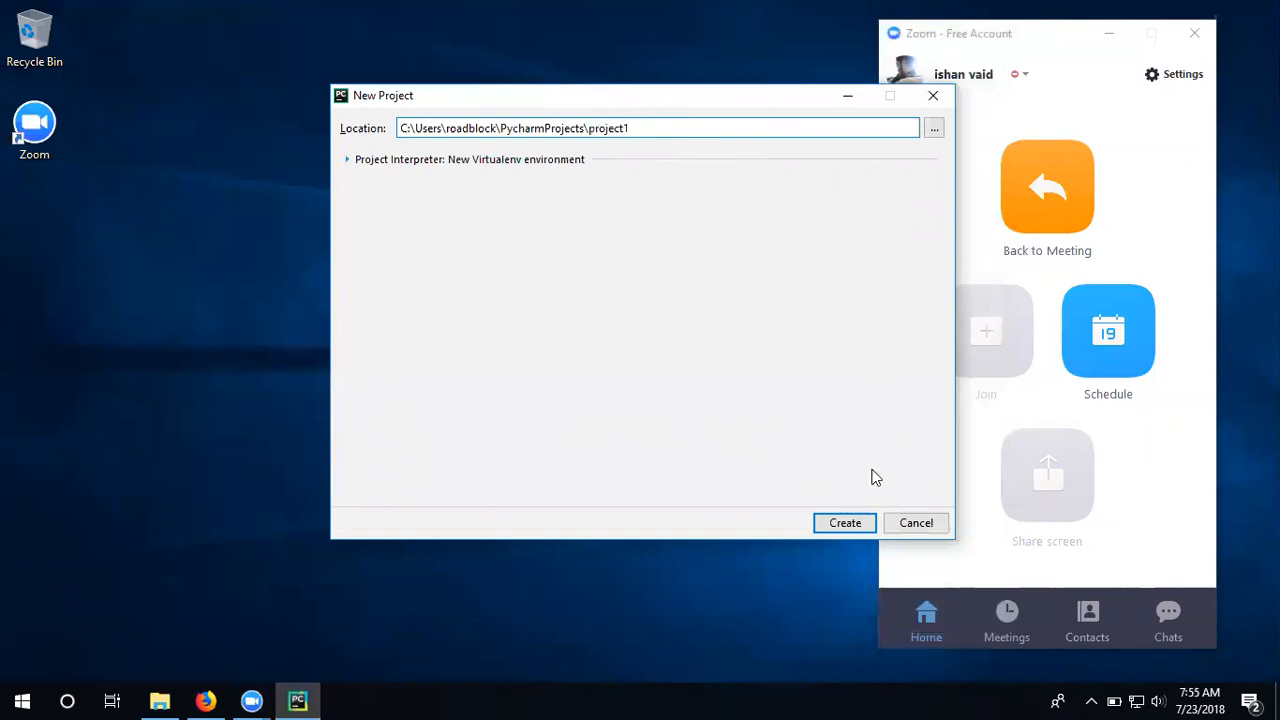
left_click(857, 528)
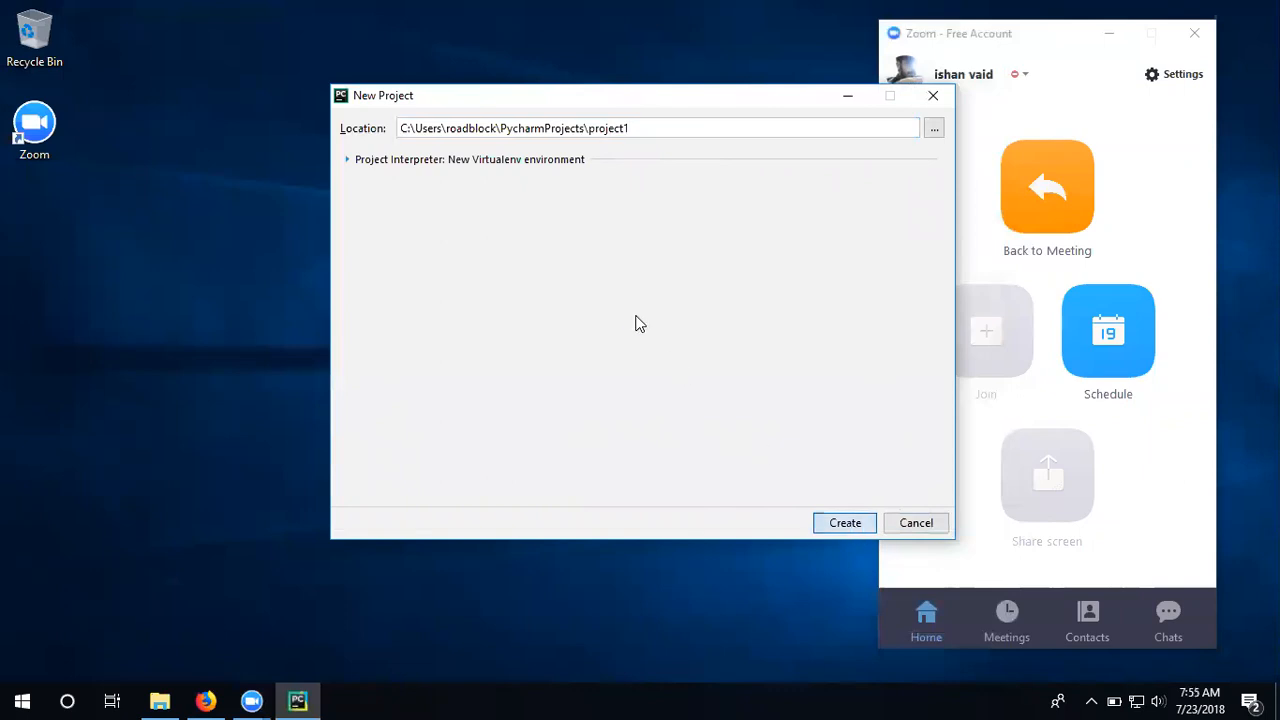
left_click(846, 522)
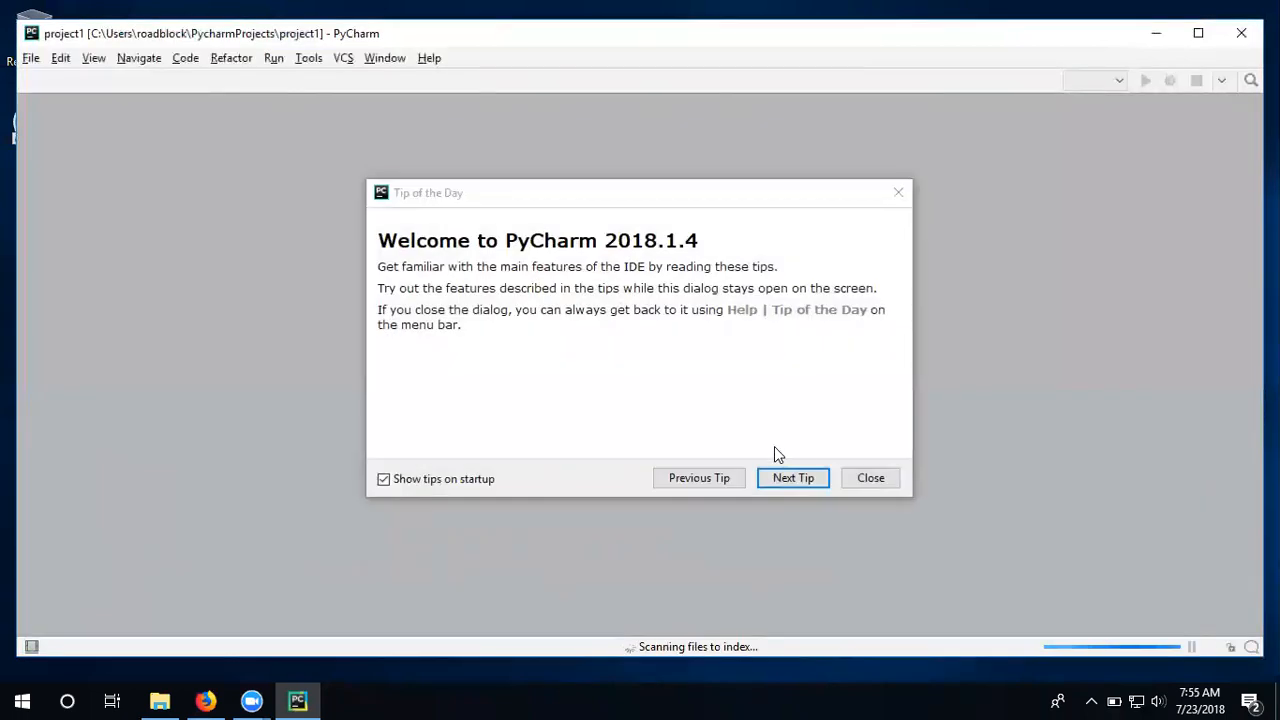
left_click(868, 479)
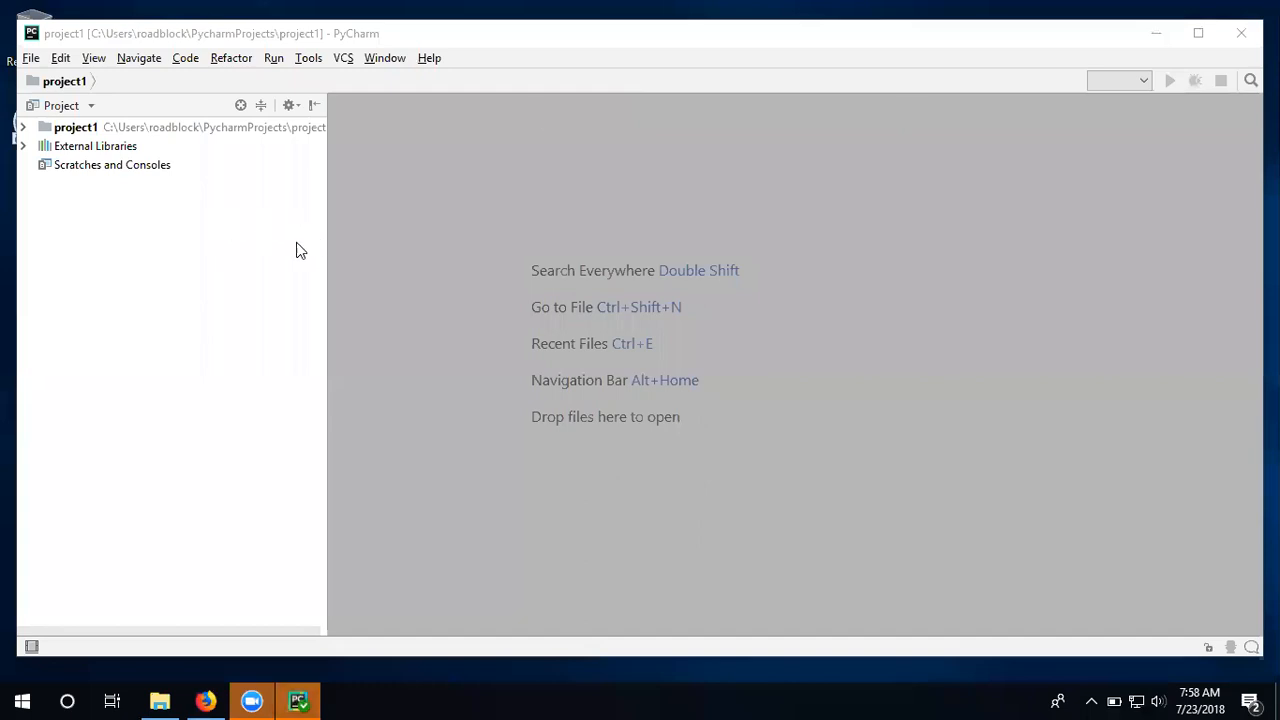
Expand project1 and create a new Python file named hello in it
left_click(270, 249)
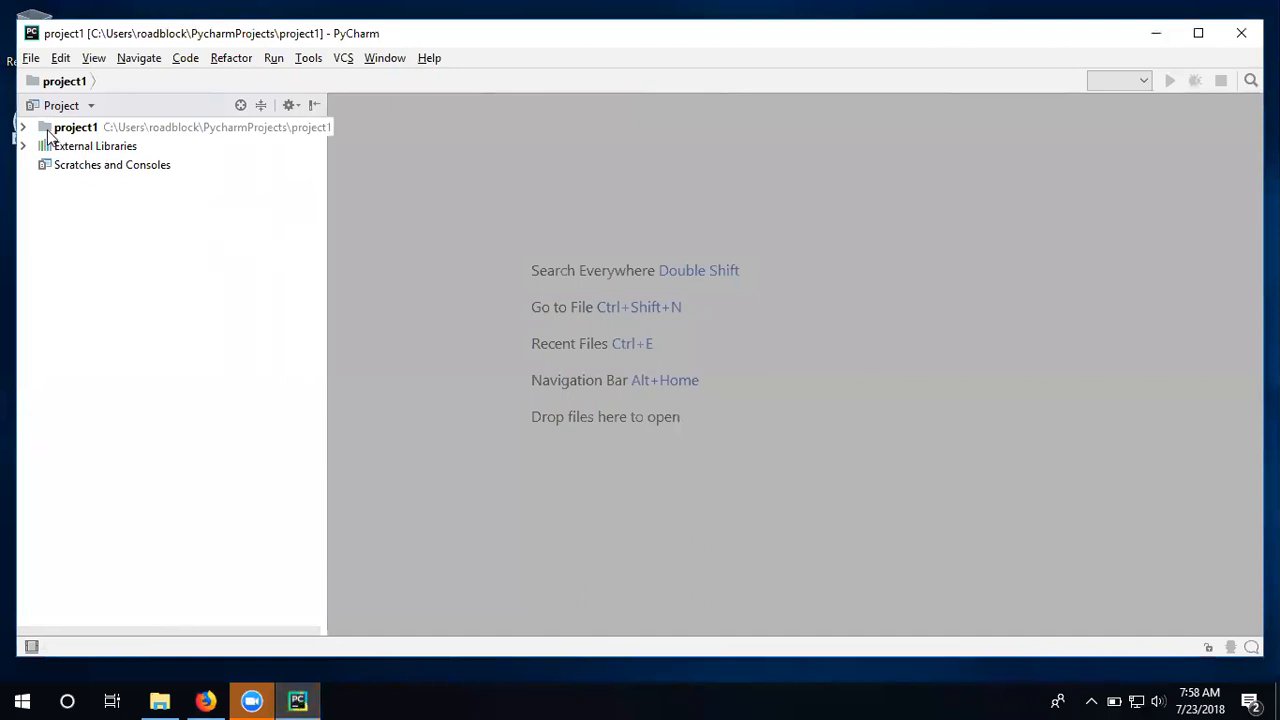
left_click(42, 132)
left_click(28, 130)
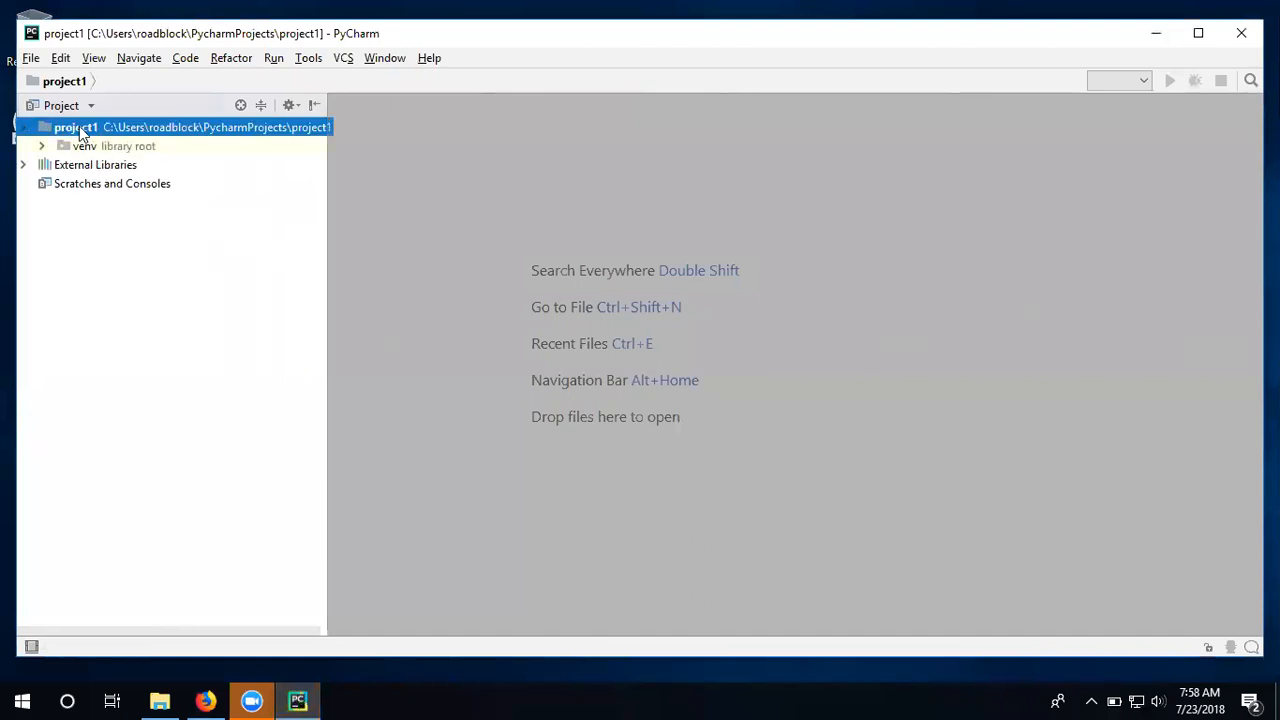
right_click(79, 126)
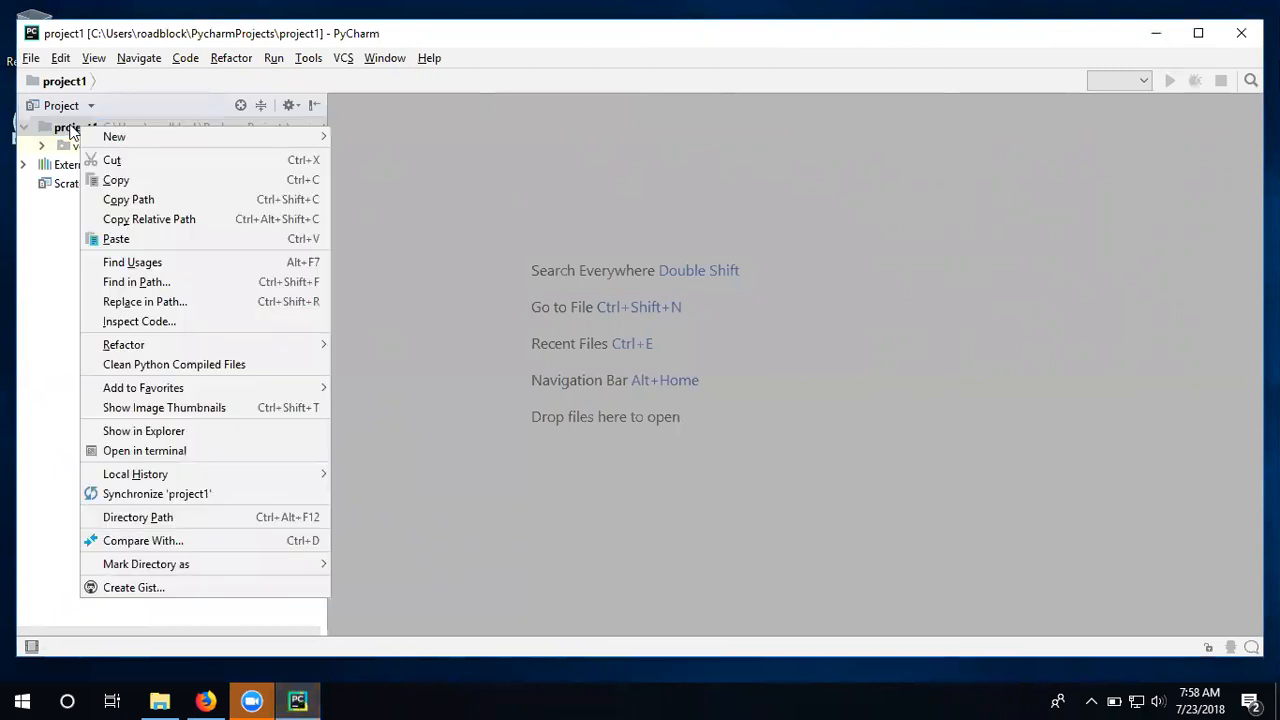
mouse_move(137, 136)
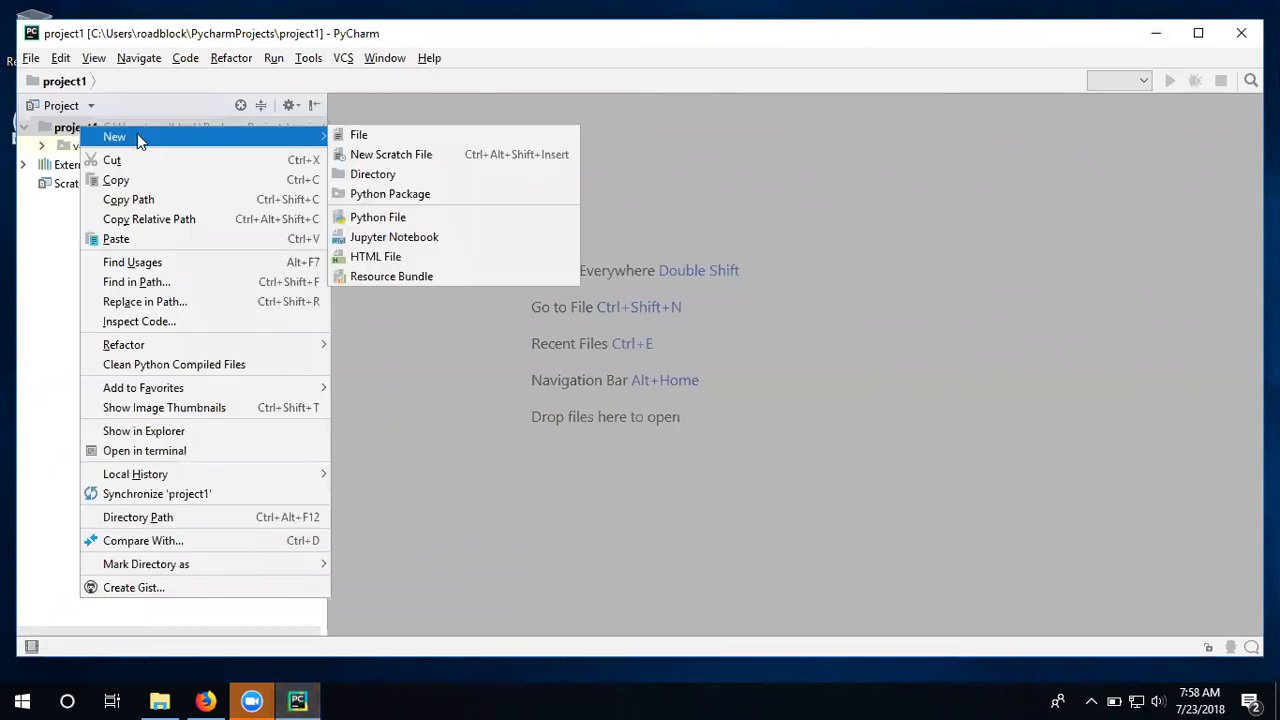
left_click(405, 219)
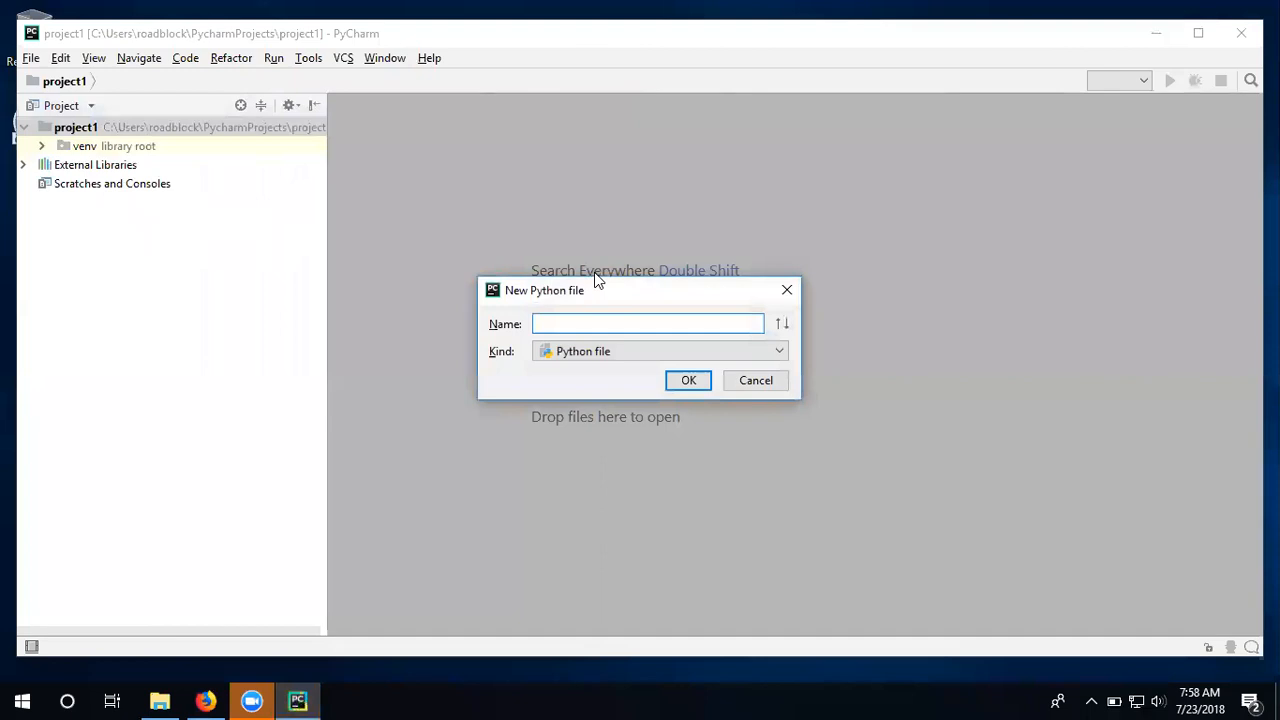
type("hw")
type("llo")
key("Return")
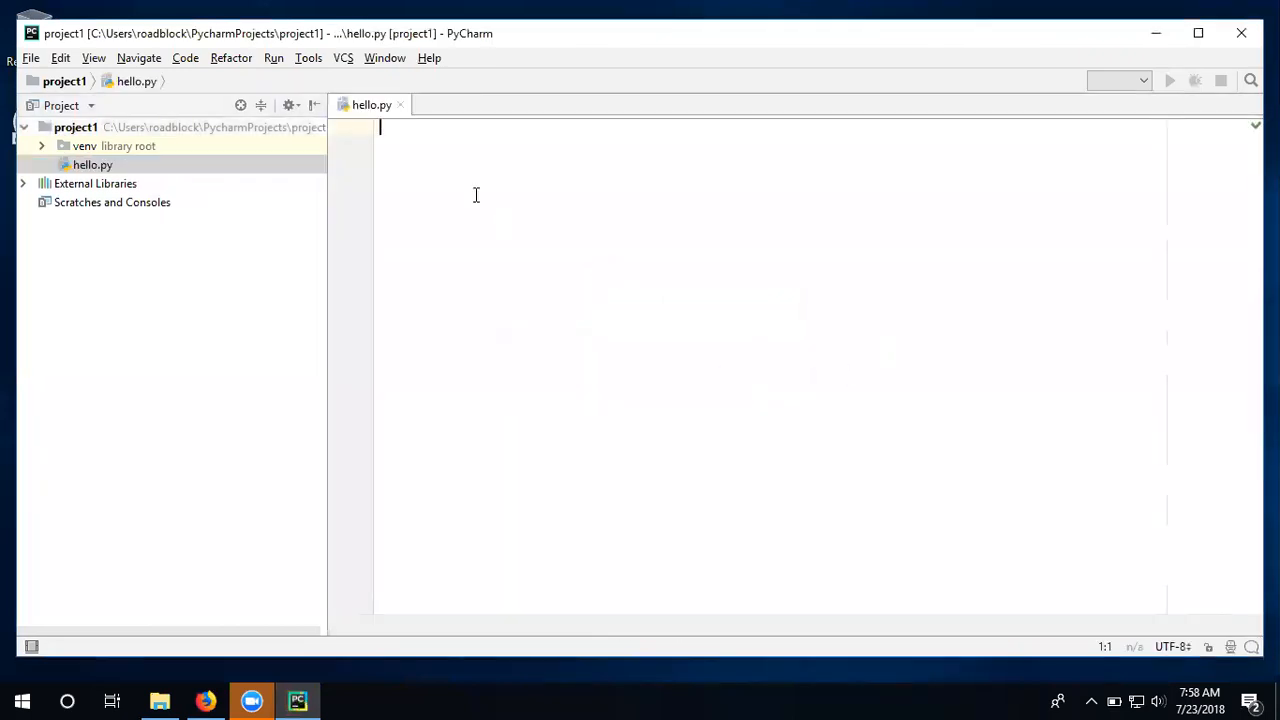
Write a print statement in hello.py that outputs "hello ", with the string enclosed in parentheses
type("print \"hello")
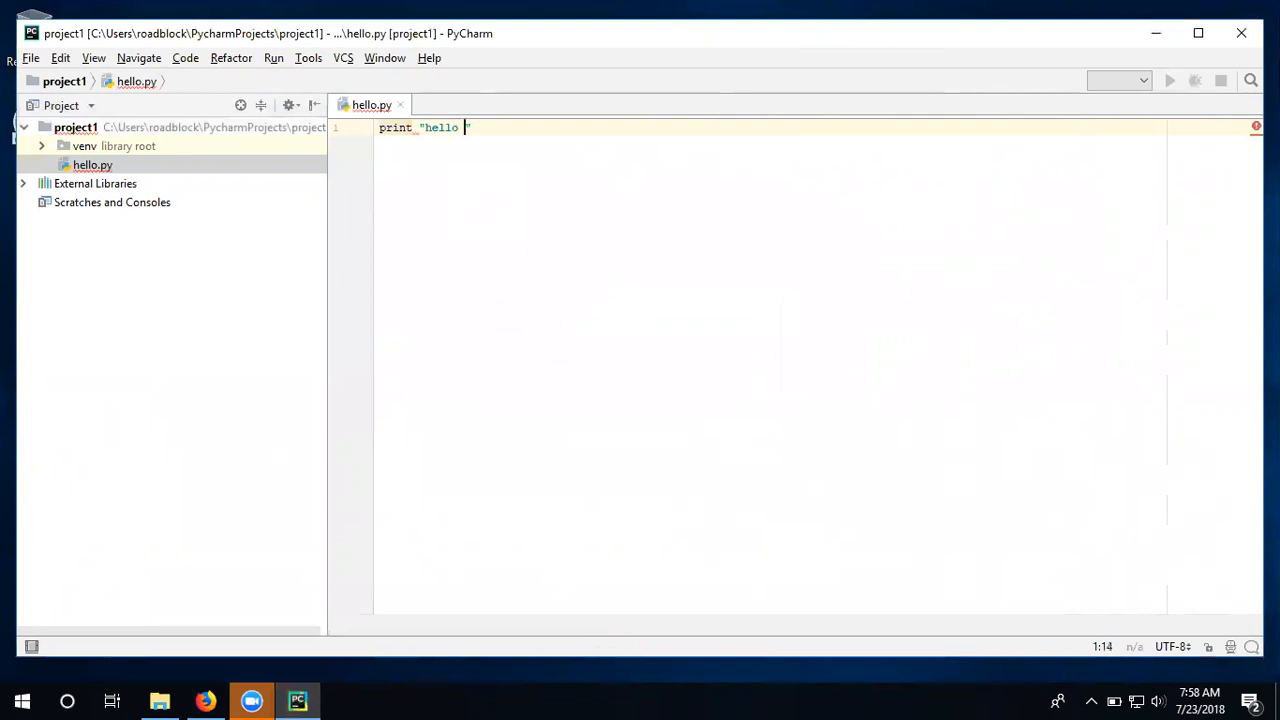
key("Left")
key("Left")
key("Left")
key("Left")
key("Left")
key("Left")
key("Left")
type("(")
key("Right")
key("Right")
key("Right")
key("Right")
key("Right")
key("Right")
key("Right")
key("Right")
type(")")
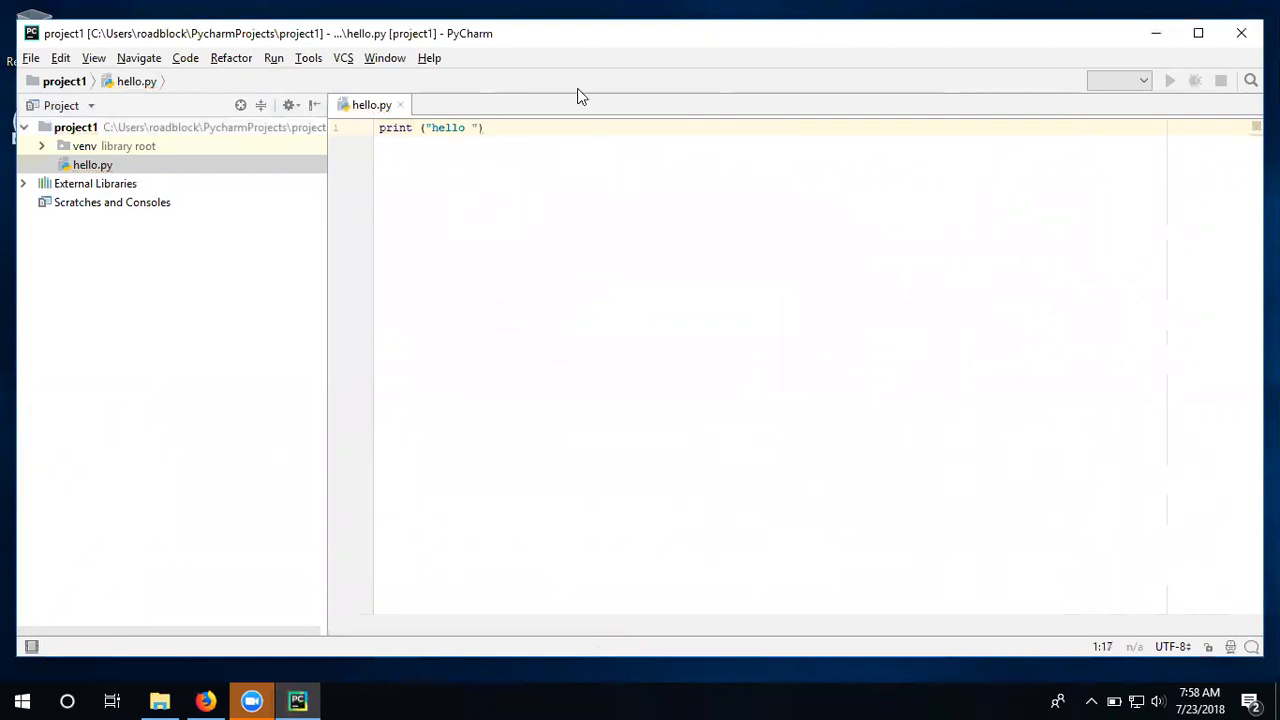
key("Left")
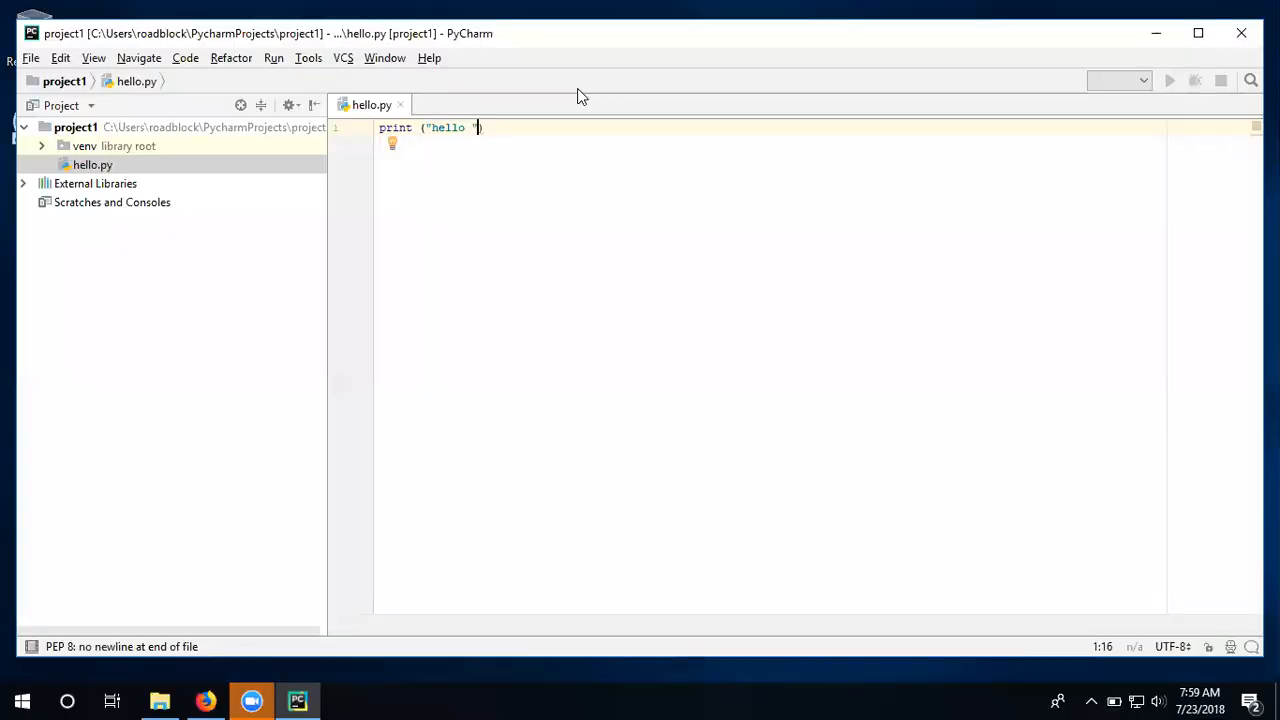
Run the hello script and highlight its printed output line in the run console
left_click(519, 148)
right_click(519, 150)
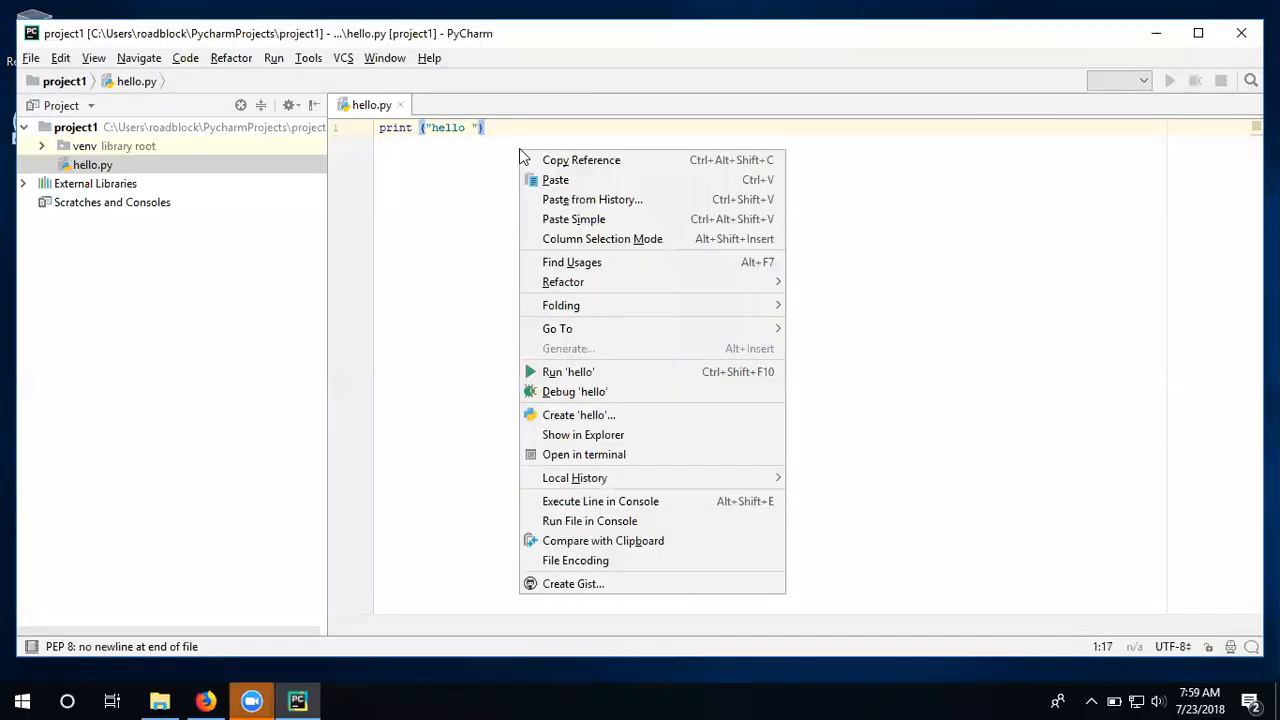
left_click(553, 371)
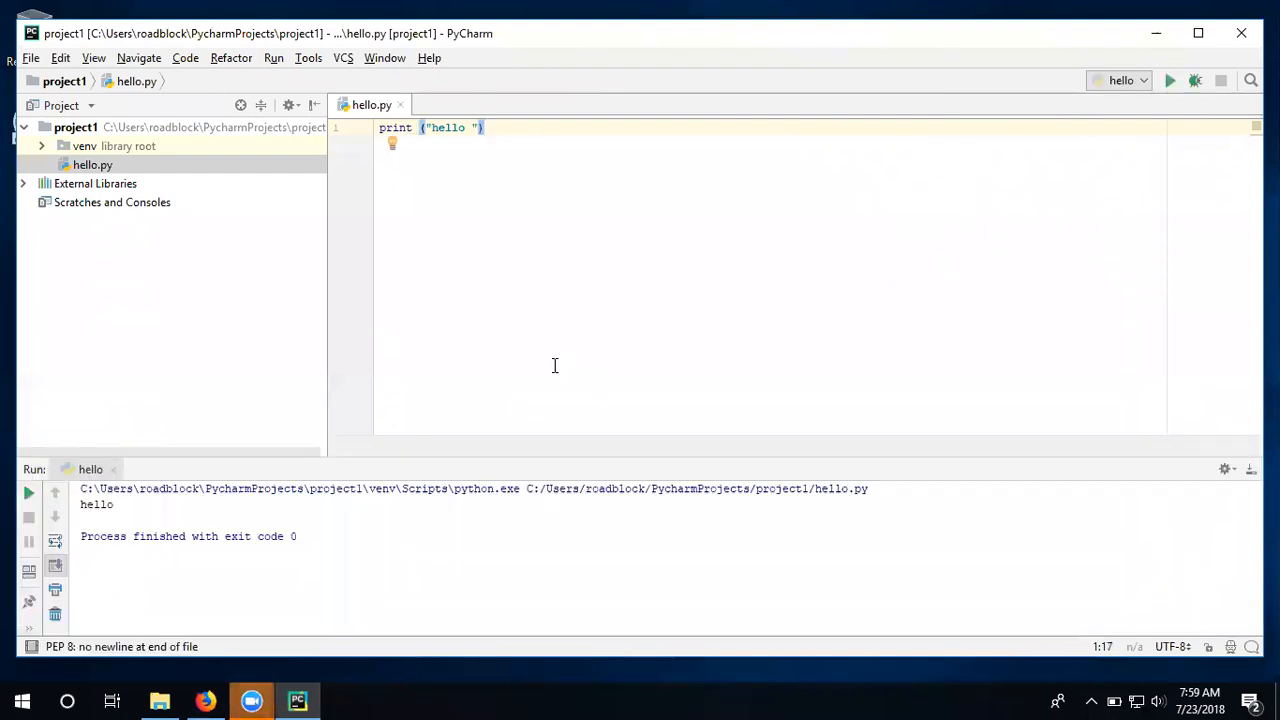
triple_click(118, 510)
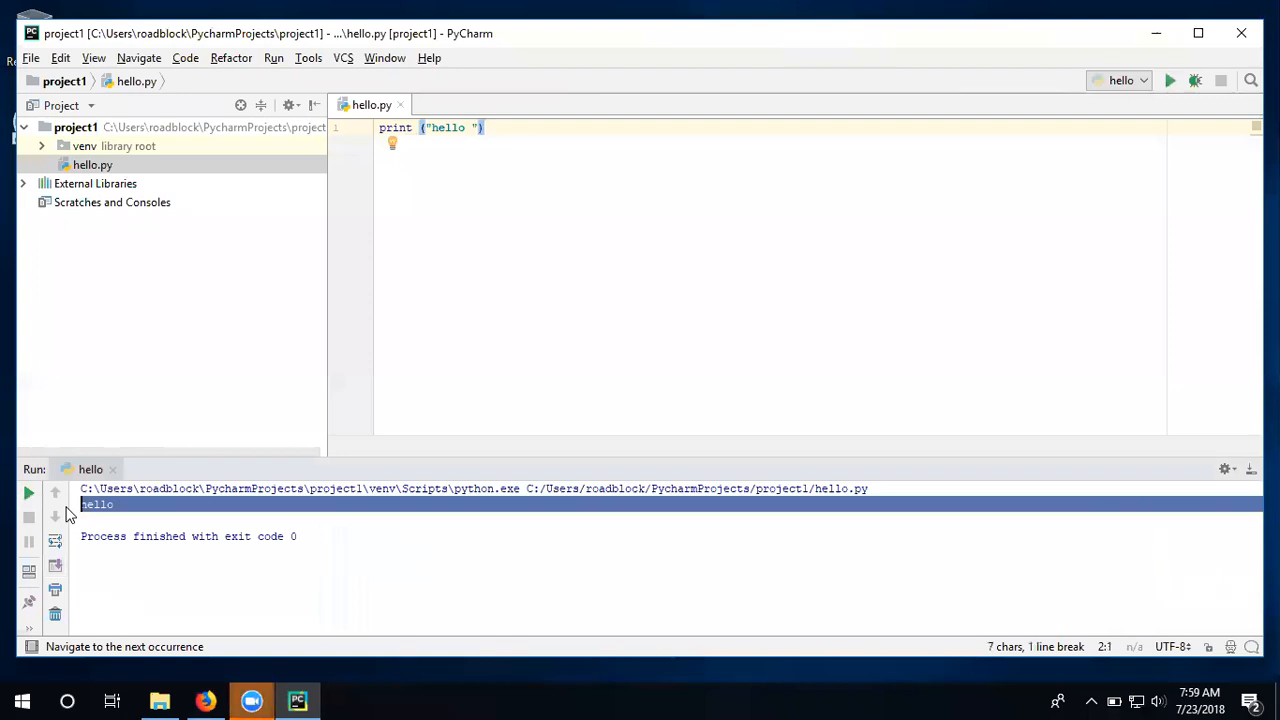